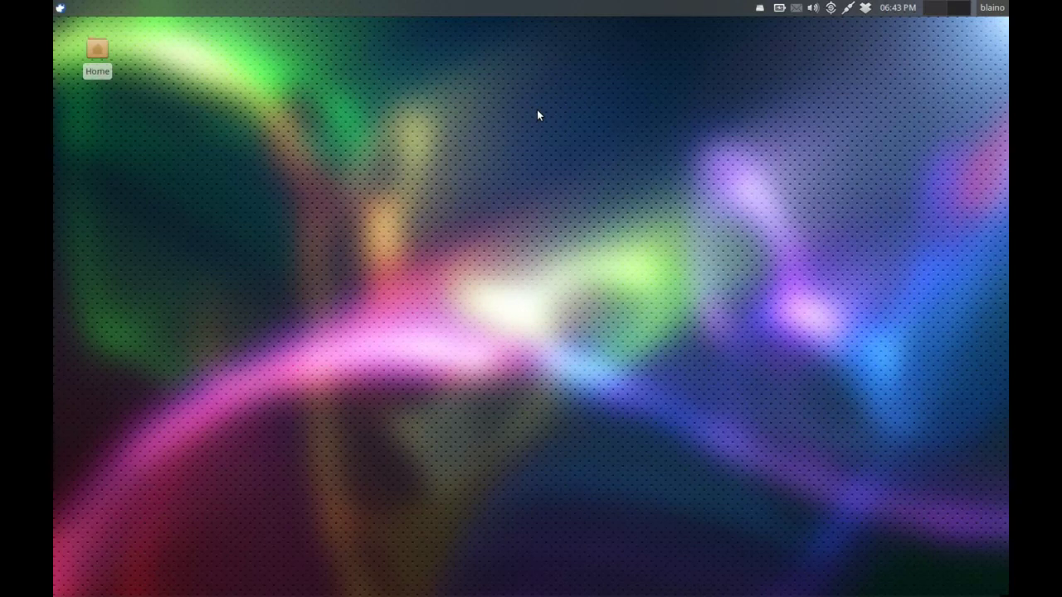
Make xubuntu-greybird the desktop wallpaper in Desktop Settings, then close the dialog
right_click(644, 194)
click(718, 332)
scroll(505, 262, down, 3)
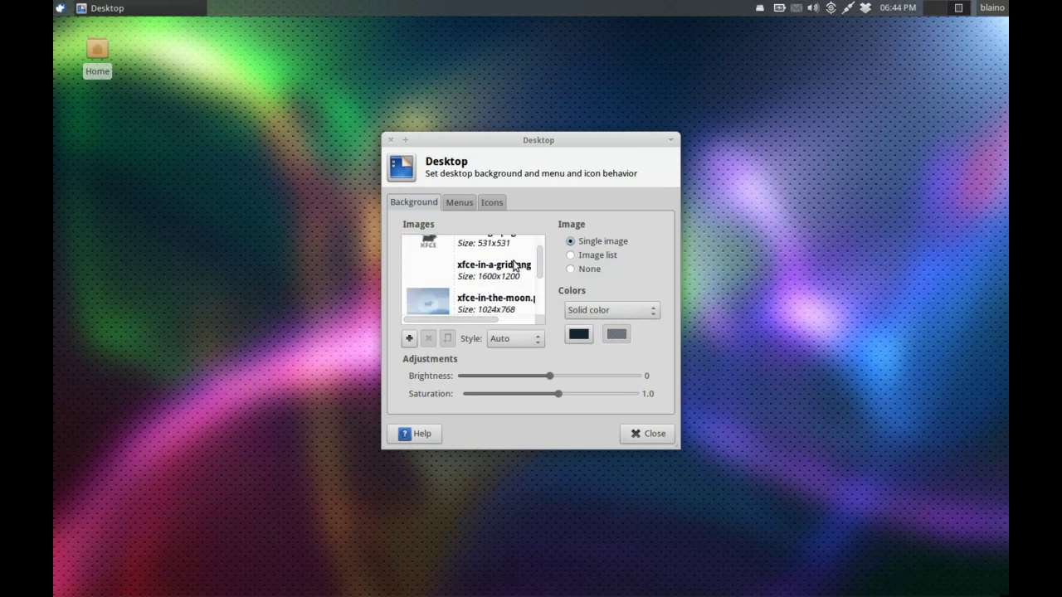
scroll(513, 265, down, 3)
drag(539, 266, 546, 293)
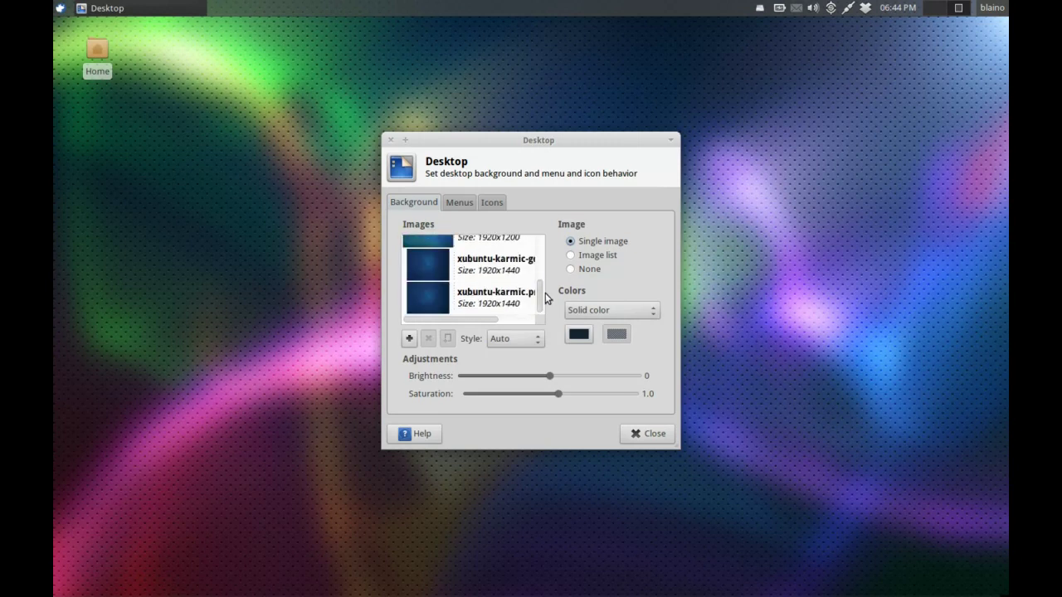
scroll(540, 289, up, 2)
click(526, 280)
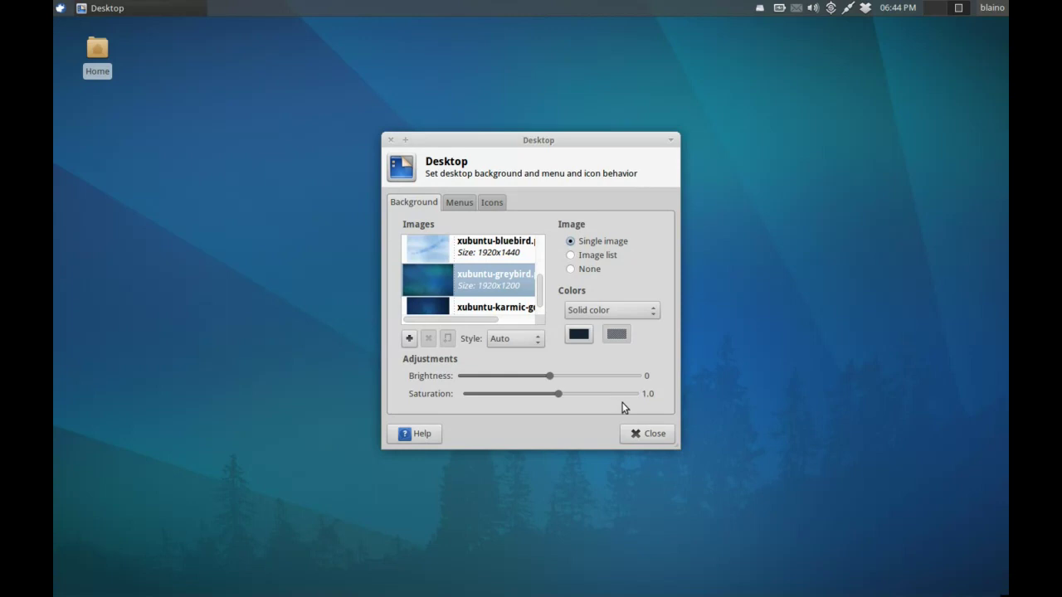
click(637, 432)
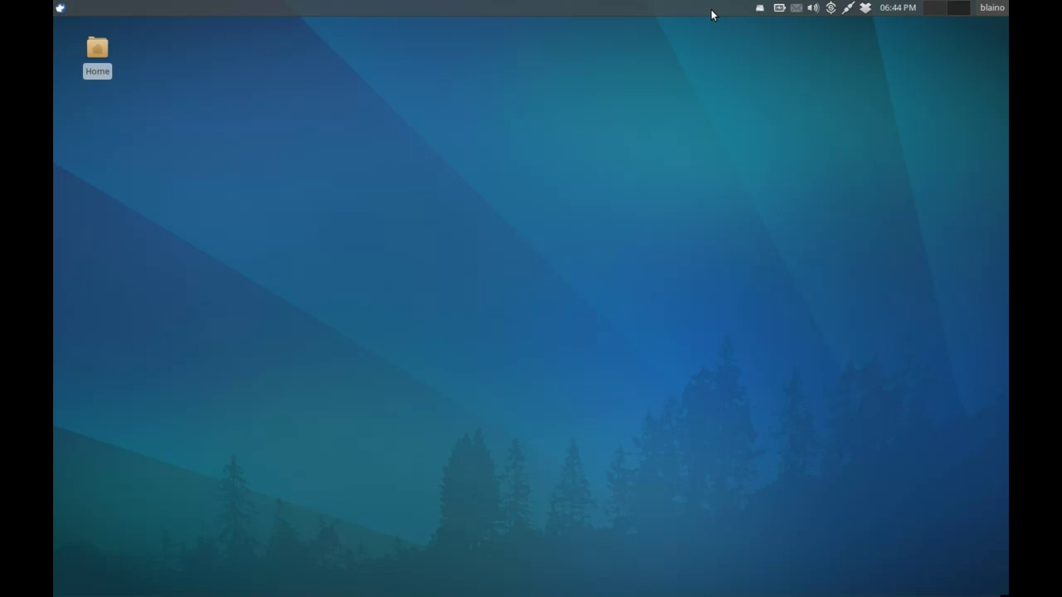
Bring up the top panel's options menu and dismiss it
right_click(711, 9)
click(674, 58)
Open the Home folder from the desktop icon and glance at the Applications menu
double_click(97, 60)
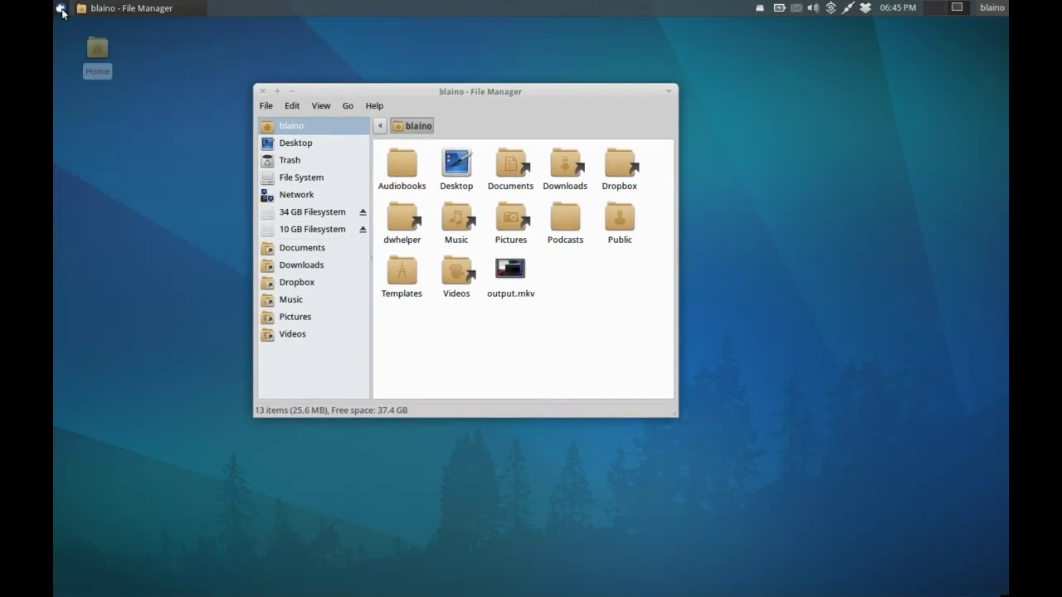
click(60, 9)
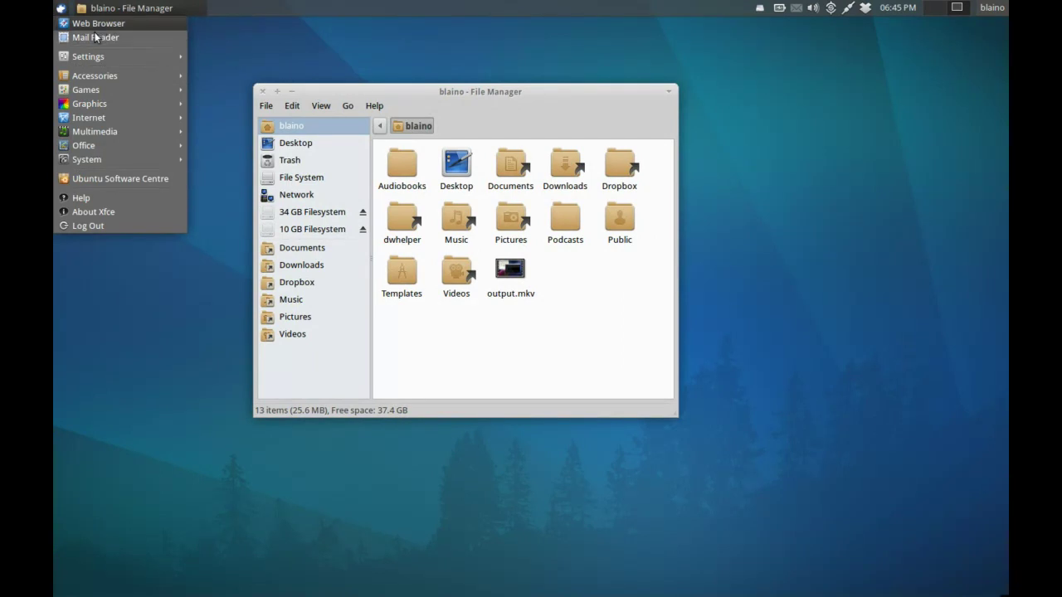
click(54, 13)
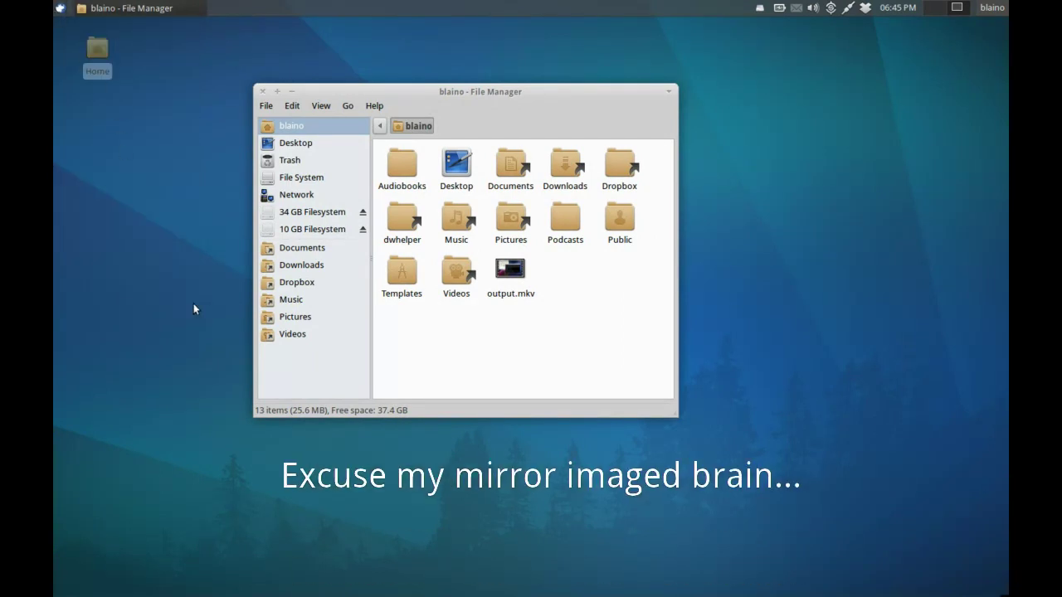
Reveal the bottom dock and open, then close, its list of home folders
mouse_move(494, 596)
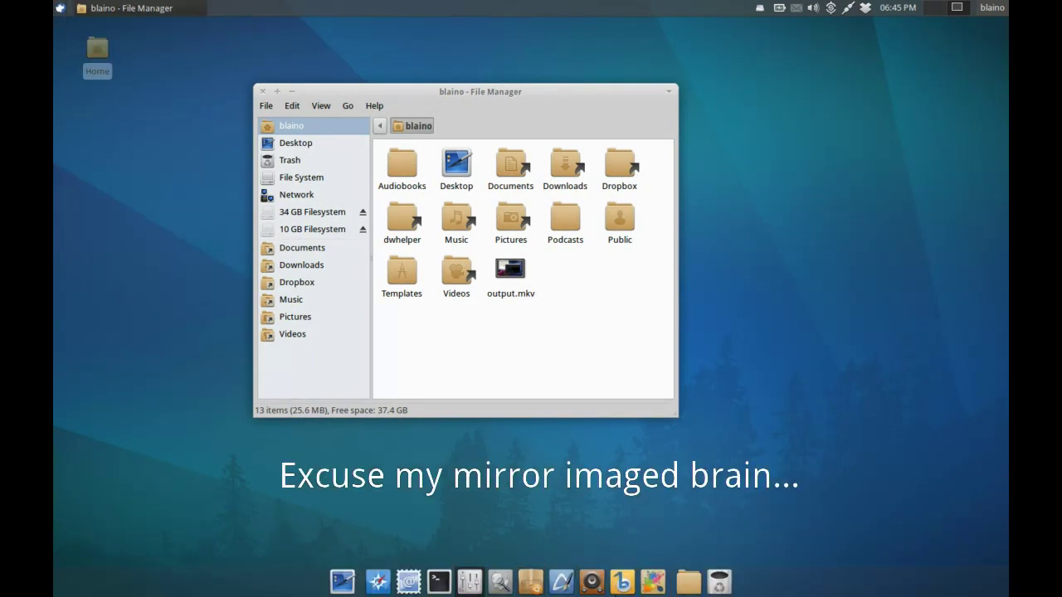
mouse_move(693, 591)
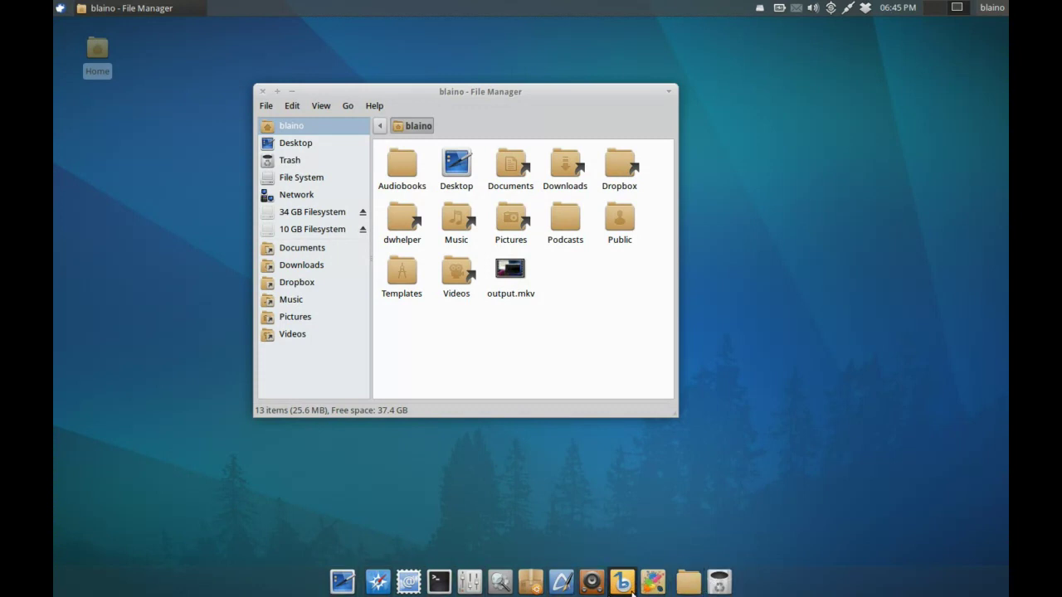
click(687, 584)
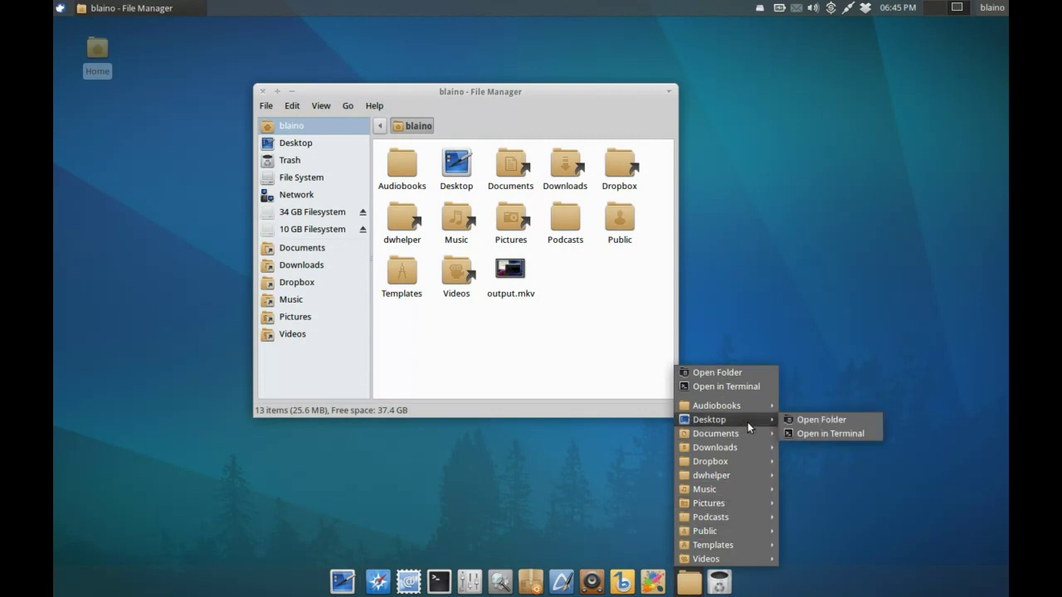
mouse_move(748, 462)
click(533, 304)
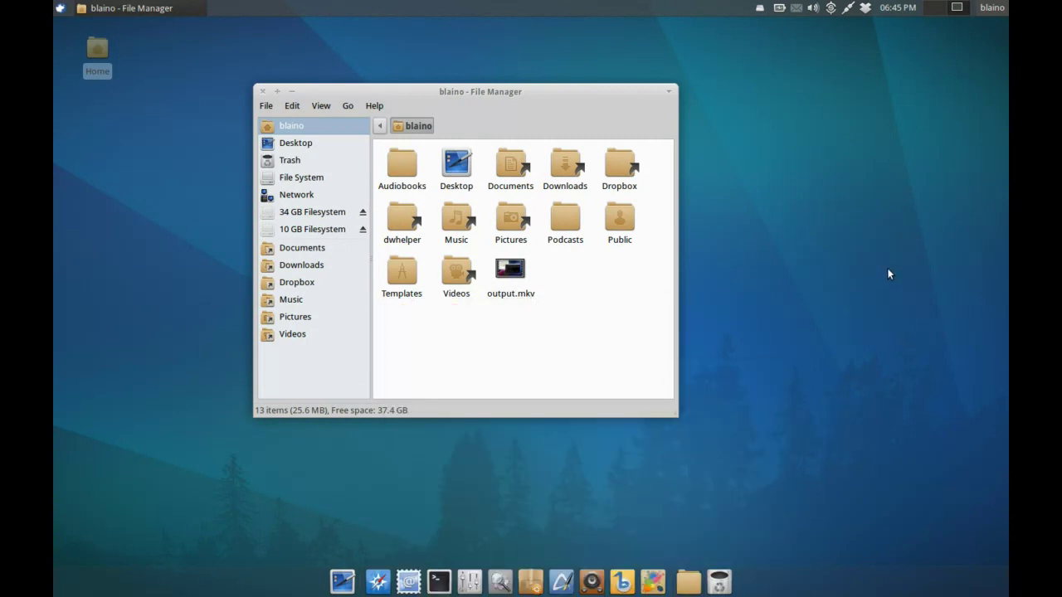
click(262, 92)
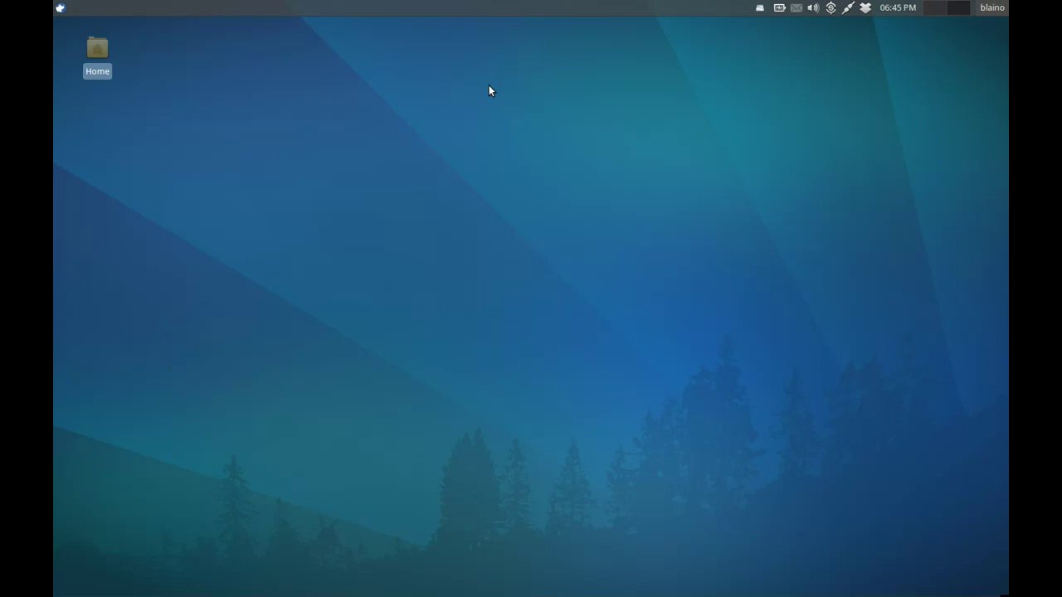
click(831, 7)
click(829, 29)
key(ctrl+space)
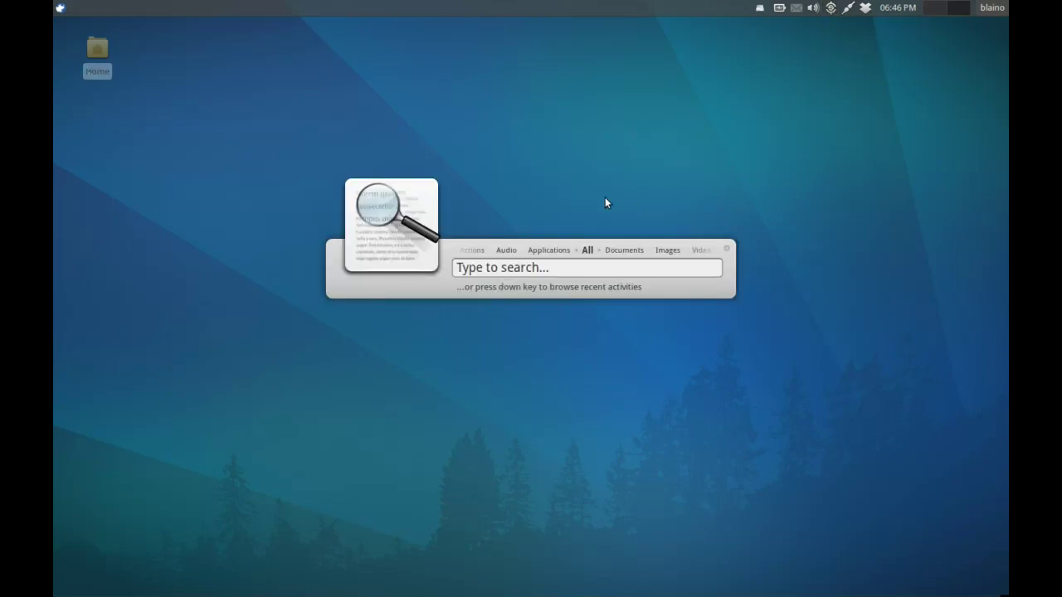
text(ba)
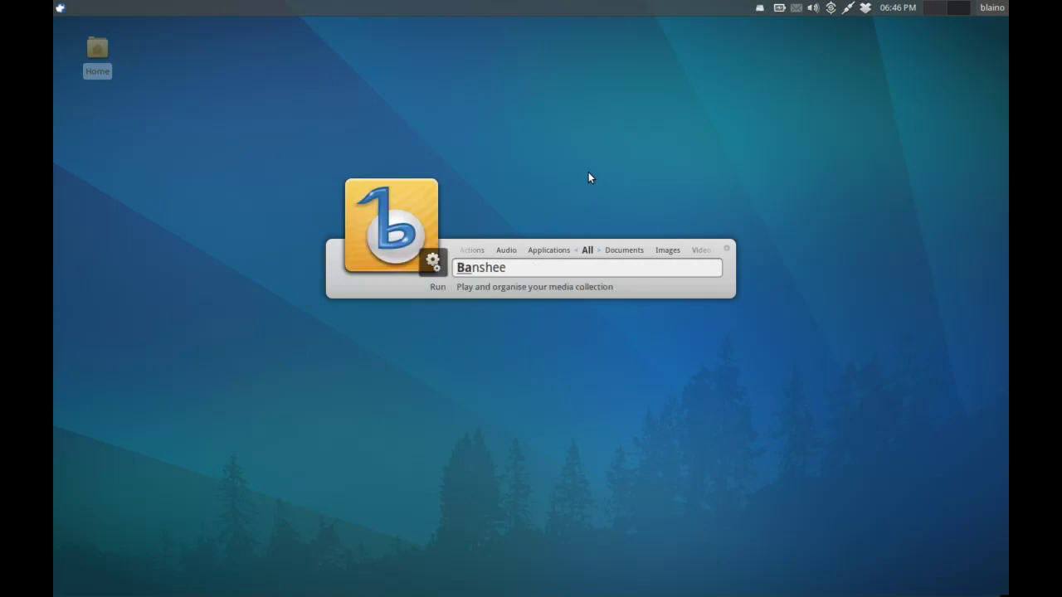
key(Return)
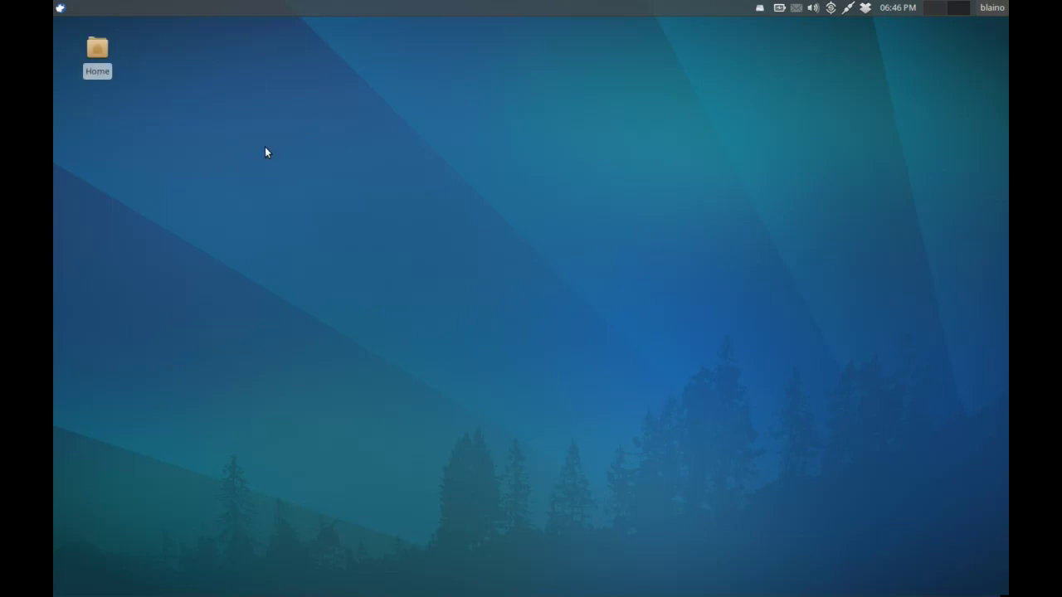
Launch Ubuntu Software Centre from the Applications menu, then reopen the menu to browse it
click(59, 8)
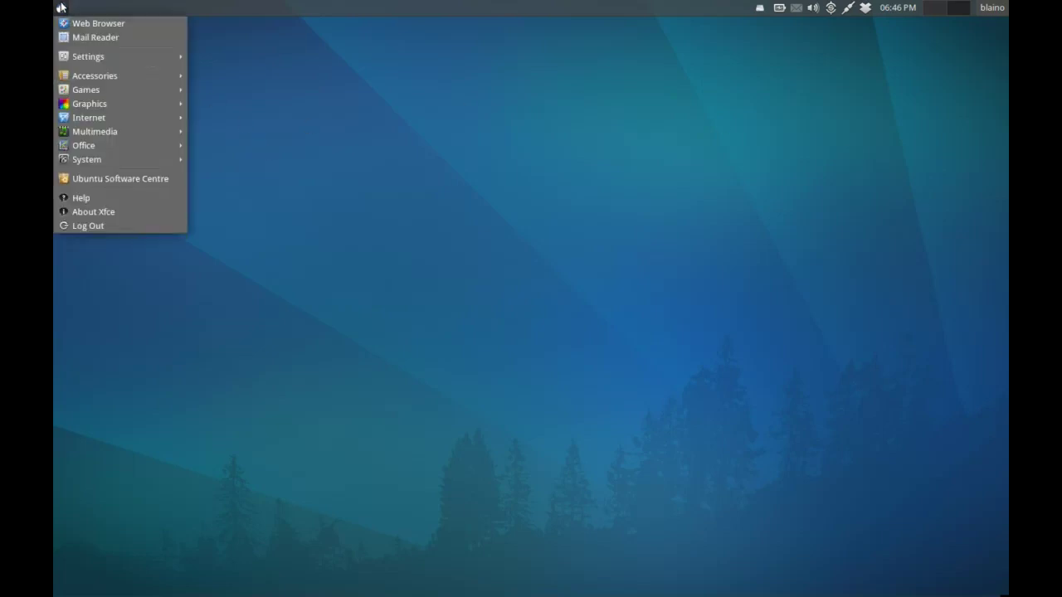
click(120, 180)
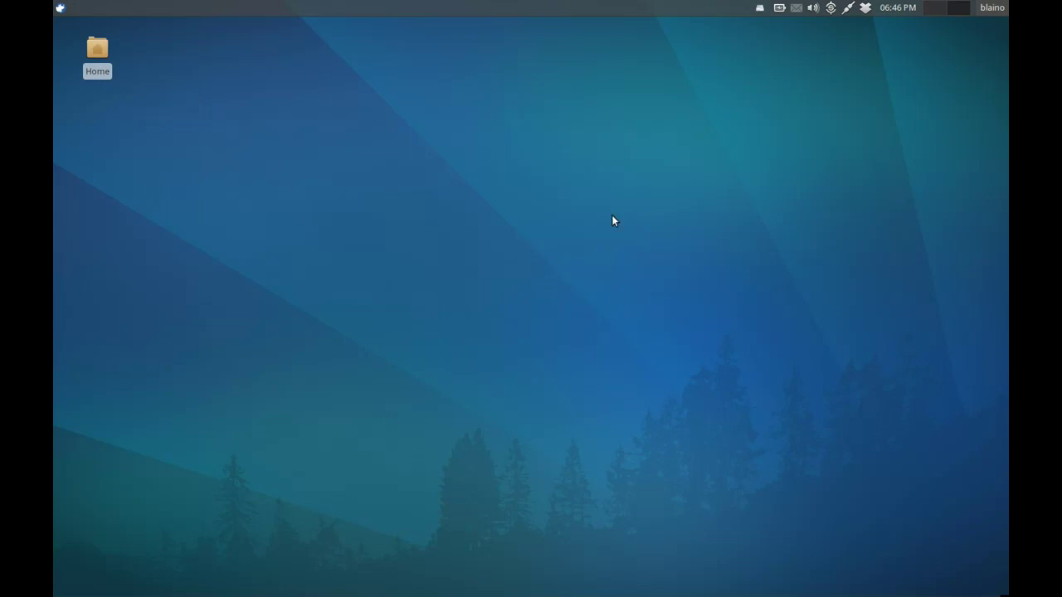
click(60, 8)
mouse_move(83, 78)
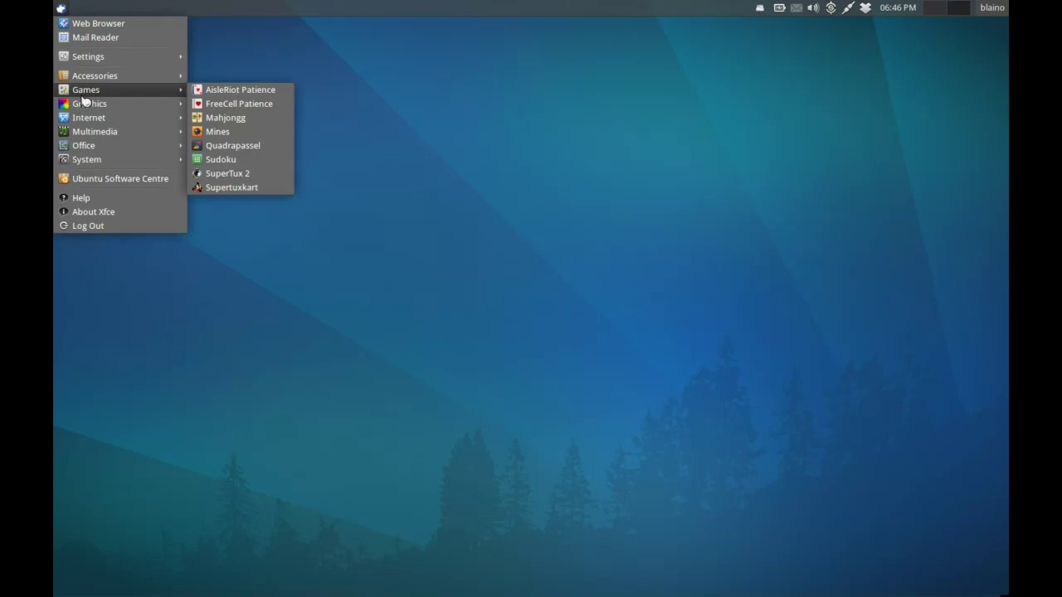
mouse_move(82, 107)
mouse_move(120, 124)
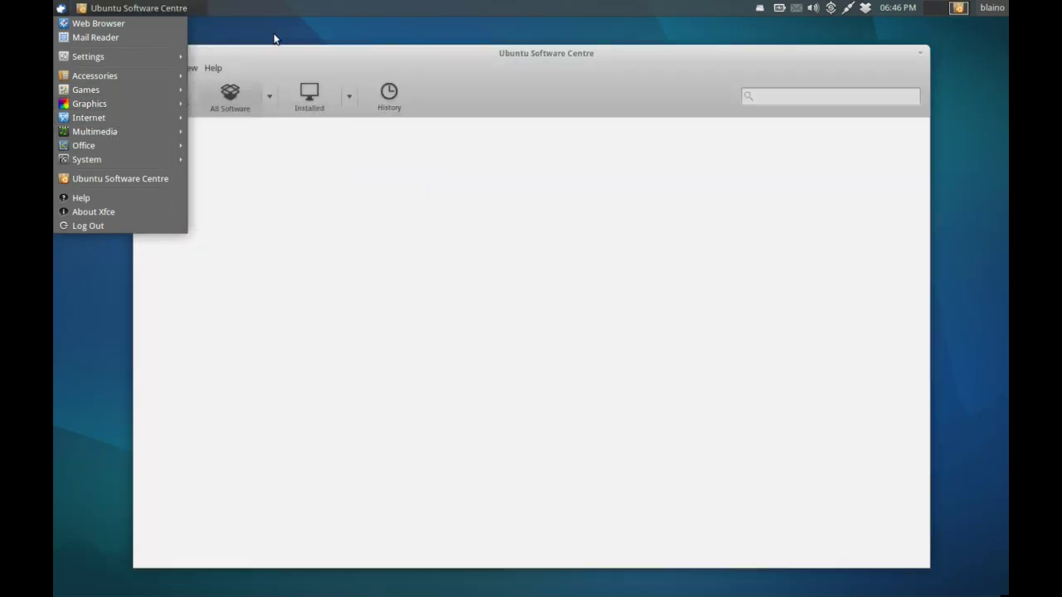
click(309, 8)
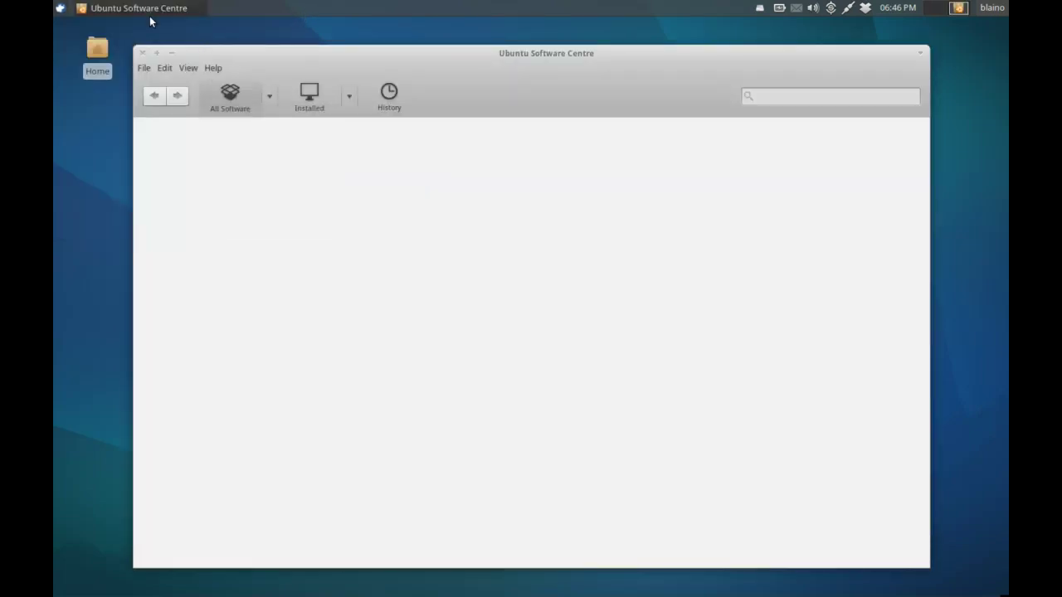
Browse the Games, Multimedia and Office categories of the Applications menu, then close it
click(57, 5)
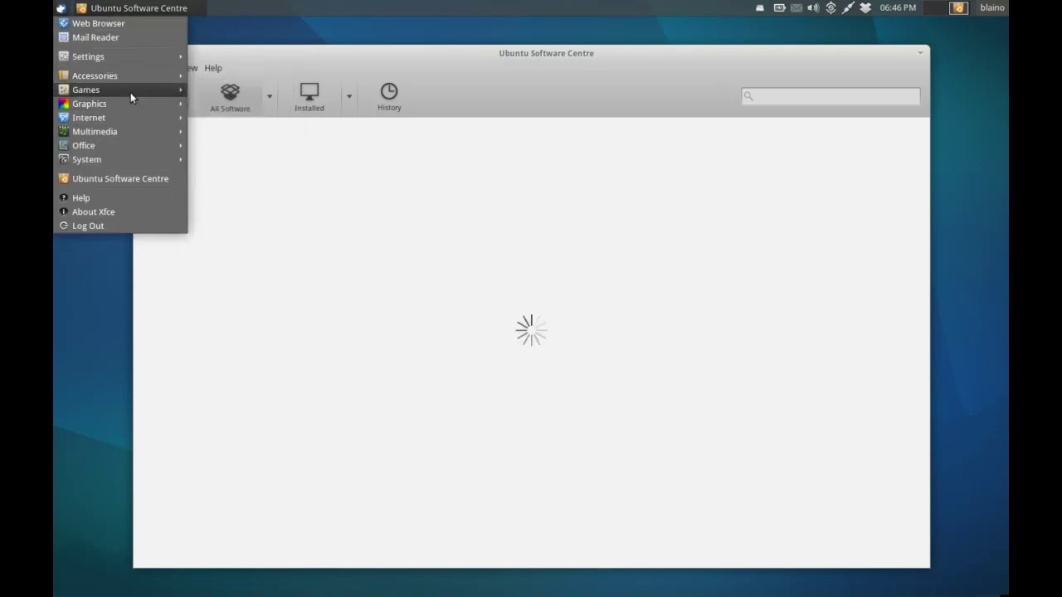
mouse_move(128, 103)
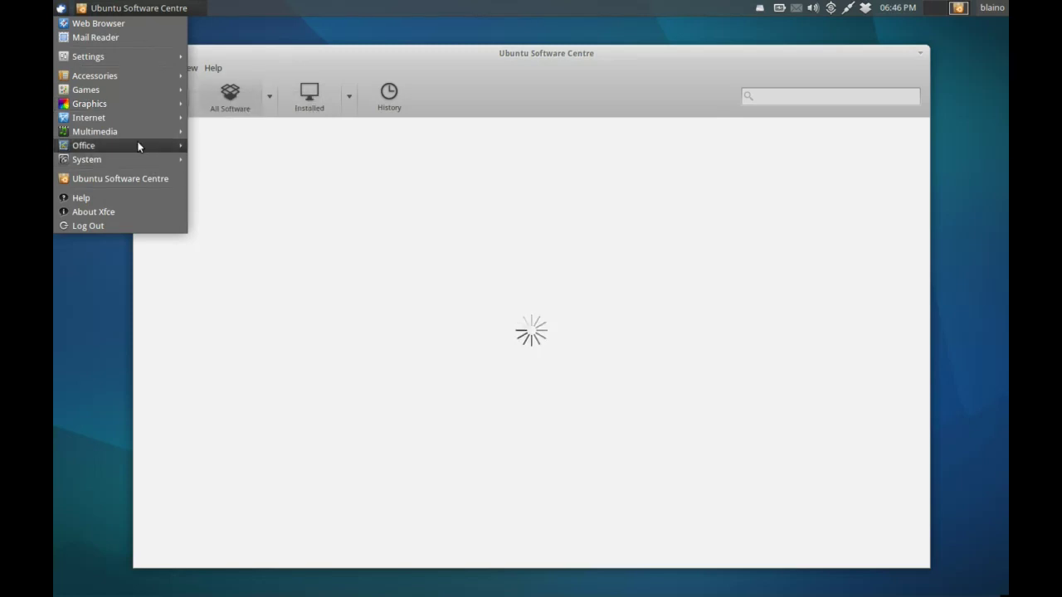
mouse_move(131, 142)
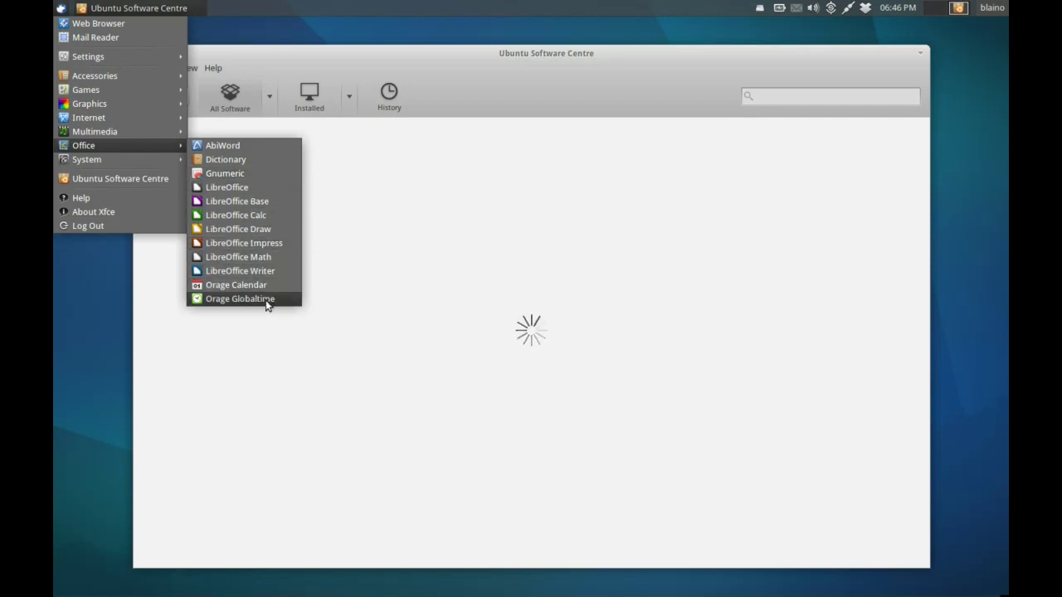
click(89, 275)
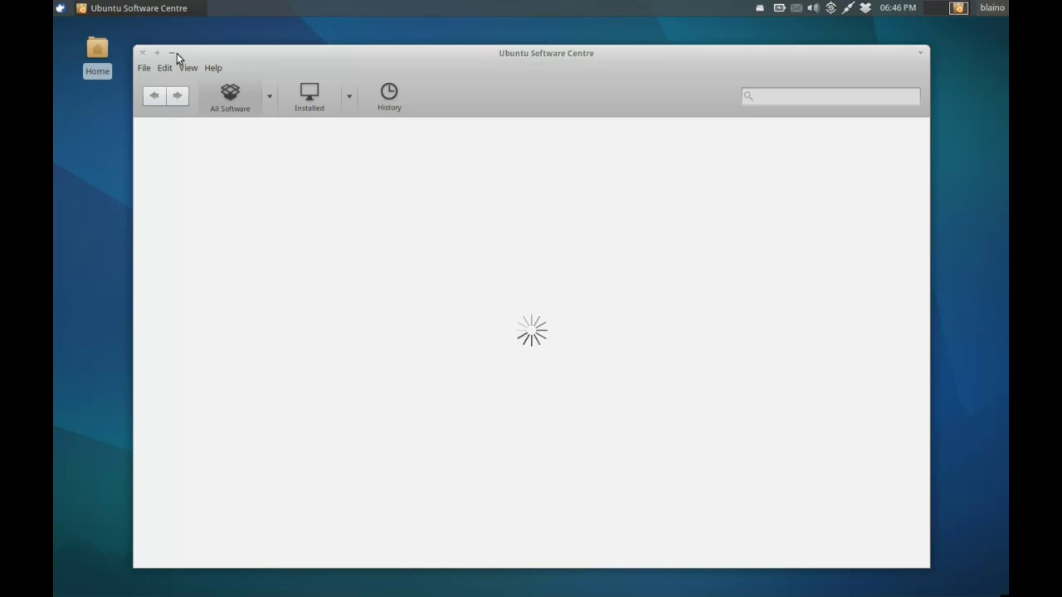
click(142, 53)
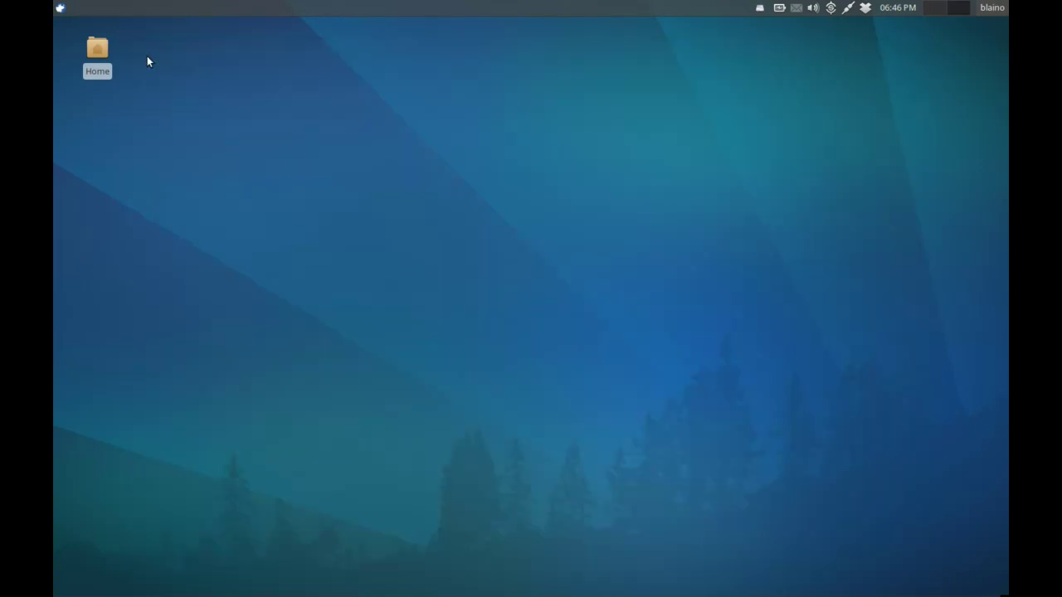
right_click(670, 4)
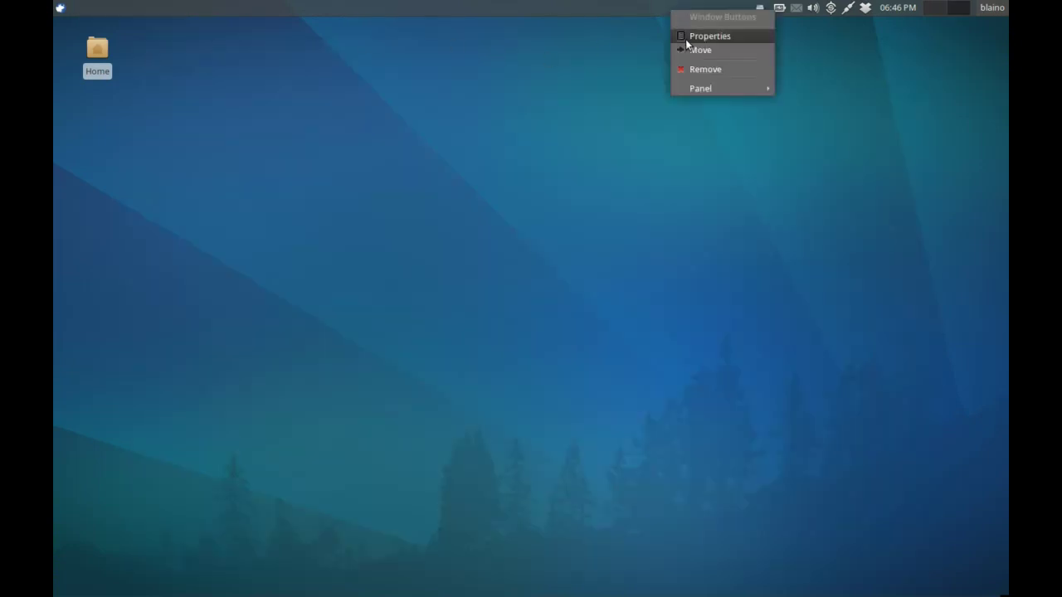
mouse_move(744, 91)
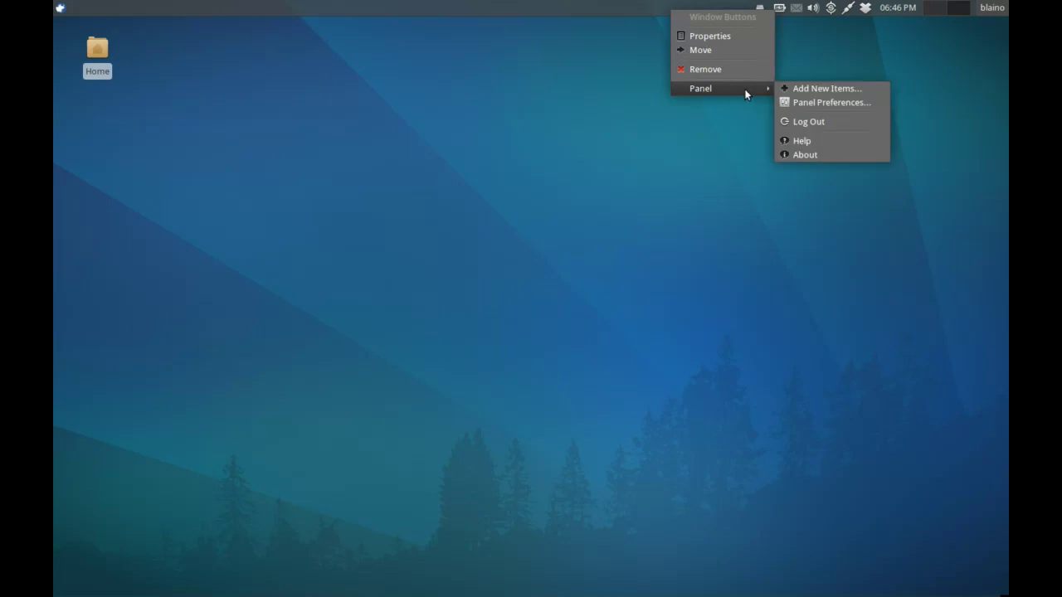
click(790, 95)
drag(636, 234, 640, 350)
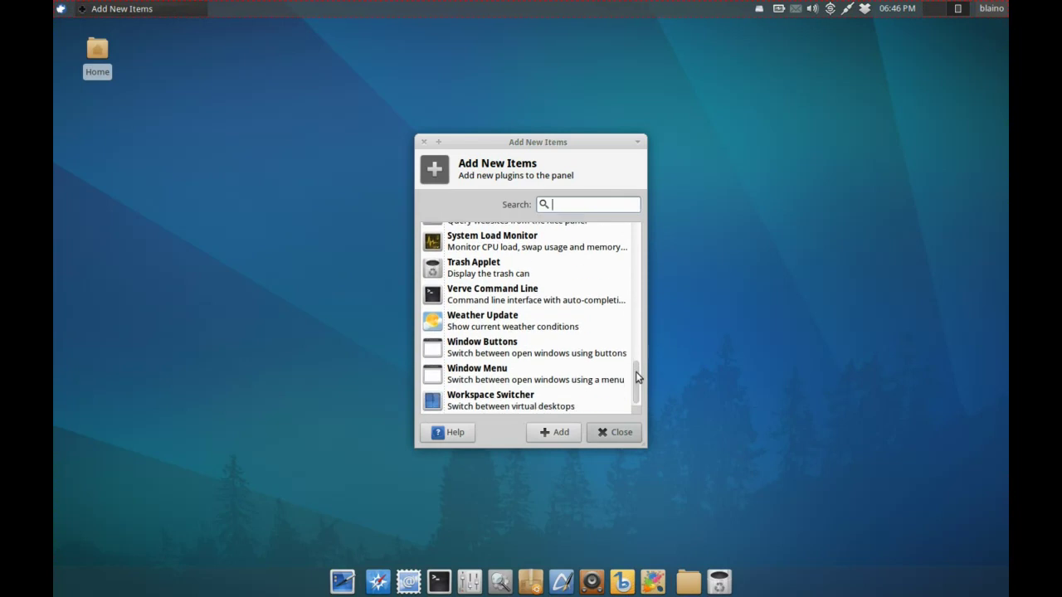
drag(638, 381, 633, 269)
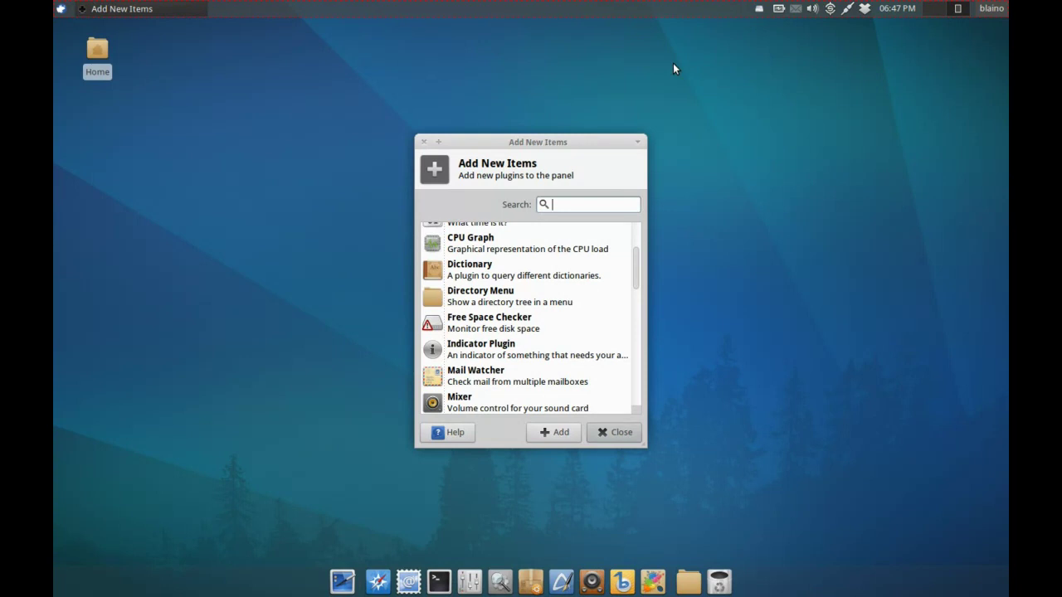
scroll(636, 262, down, 2)
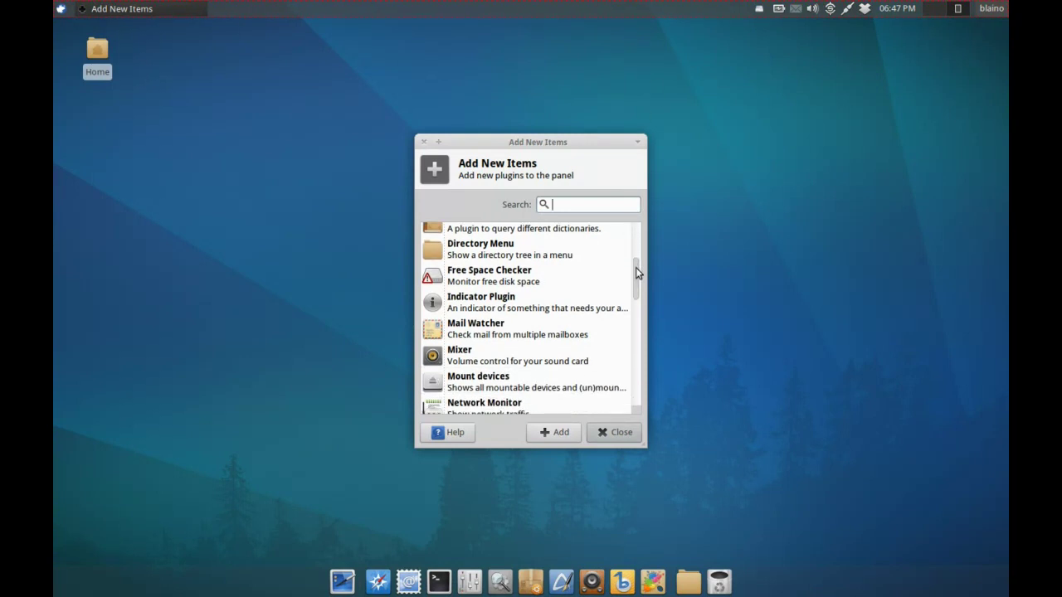
scroll(635, 268, down, 1)
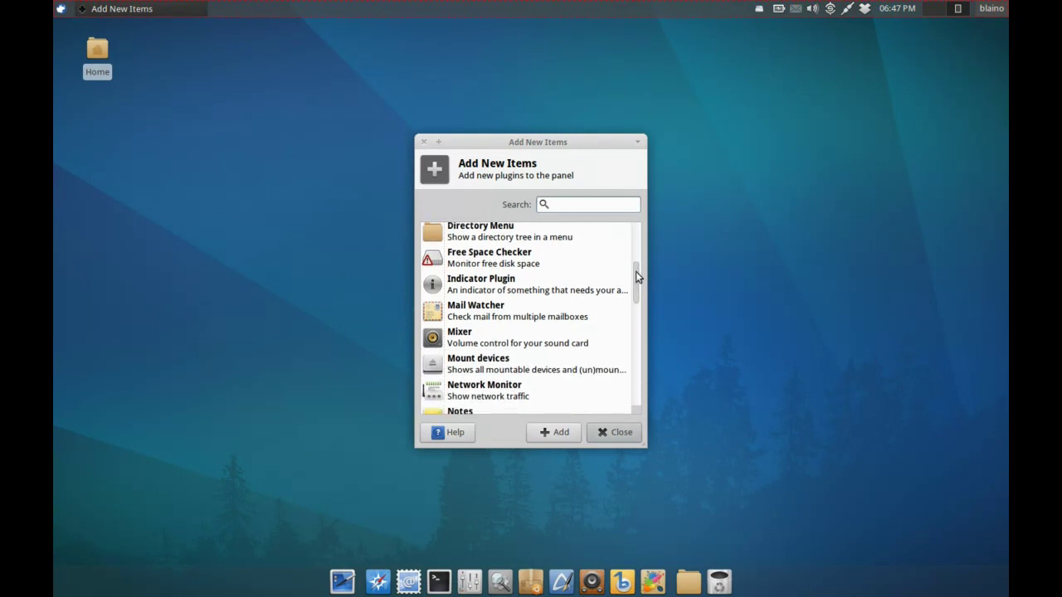
drag(637, 276, 635, 380)
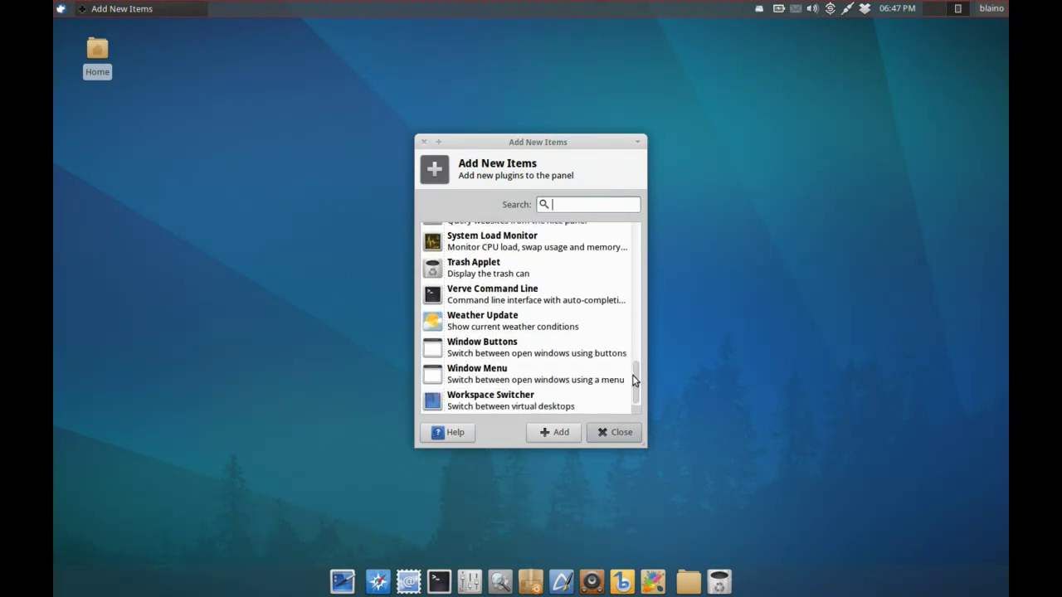
click(620, 433)
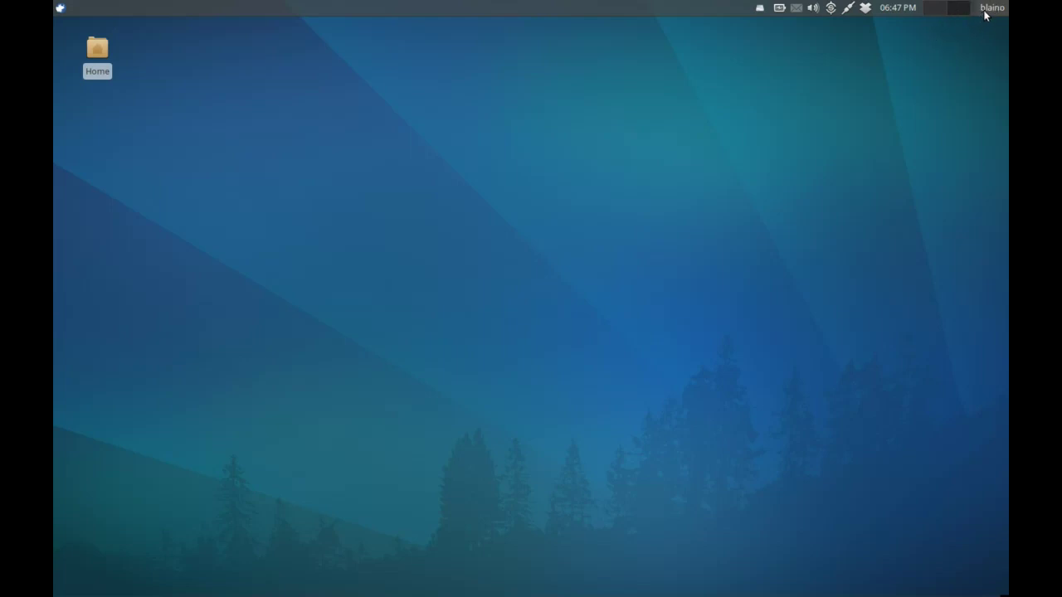
Peek at the session menu, then open Settings Manager from Applications > Settings and move it up
click(984, 12)
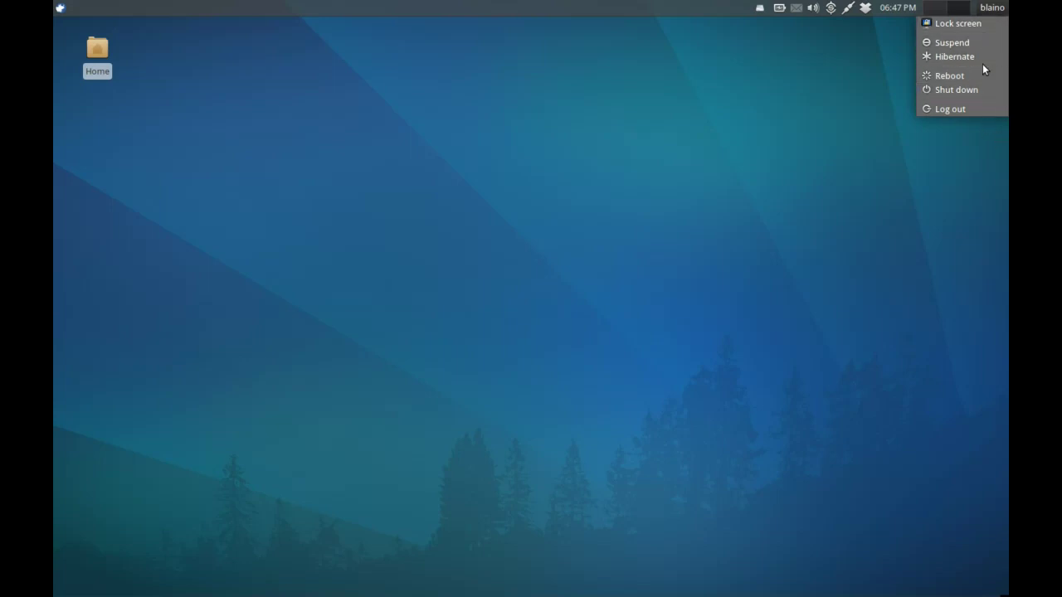
click(996, 8)
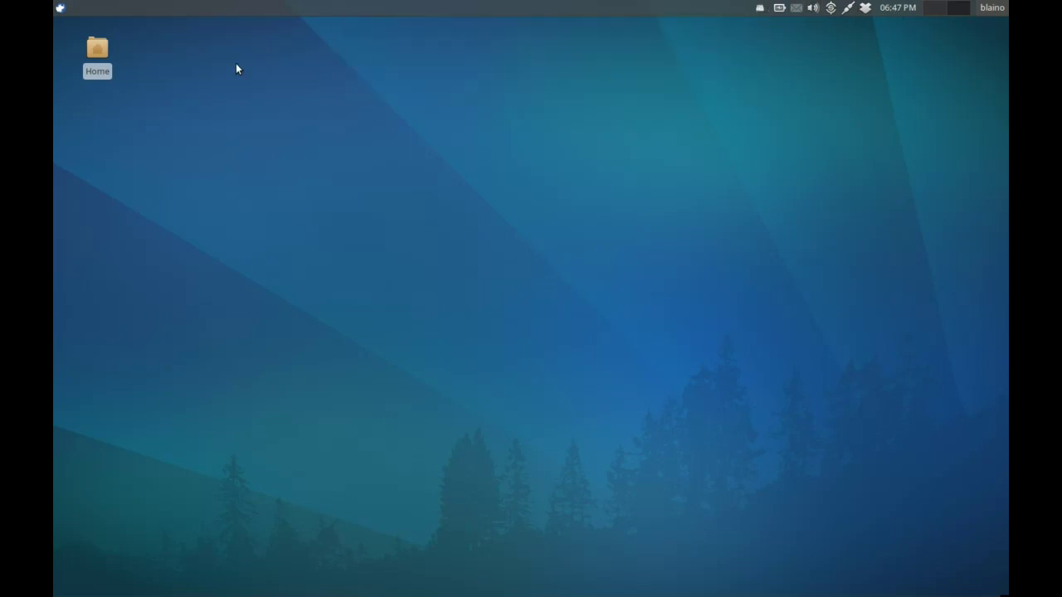
click(61, 8)
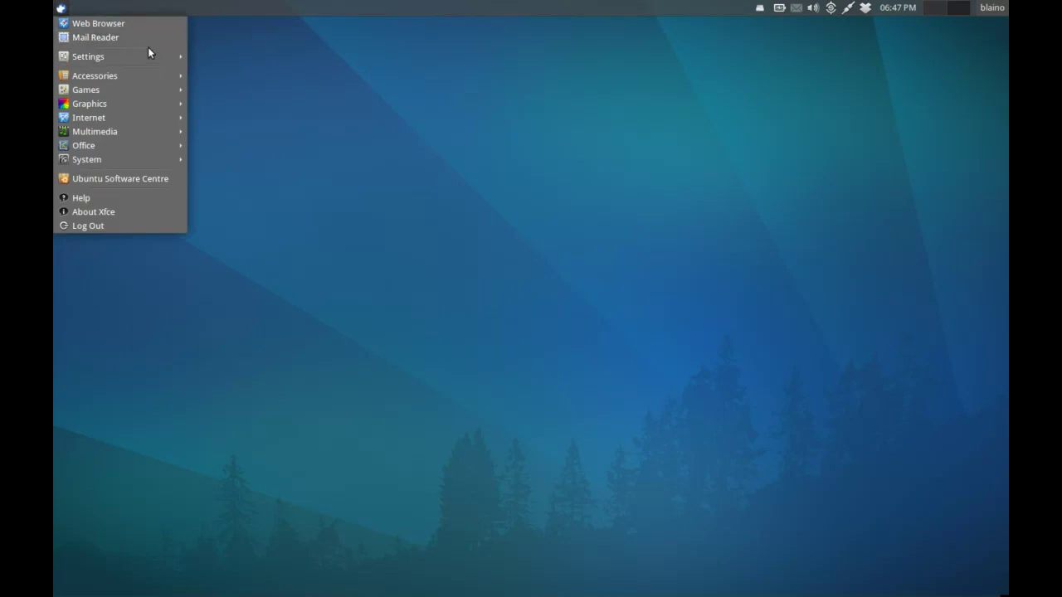
mouse_move(169, 53)
click(204, 53)
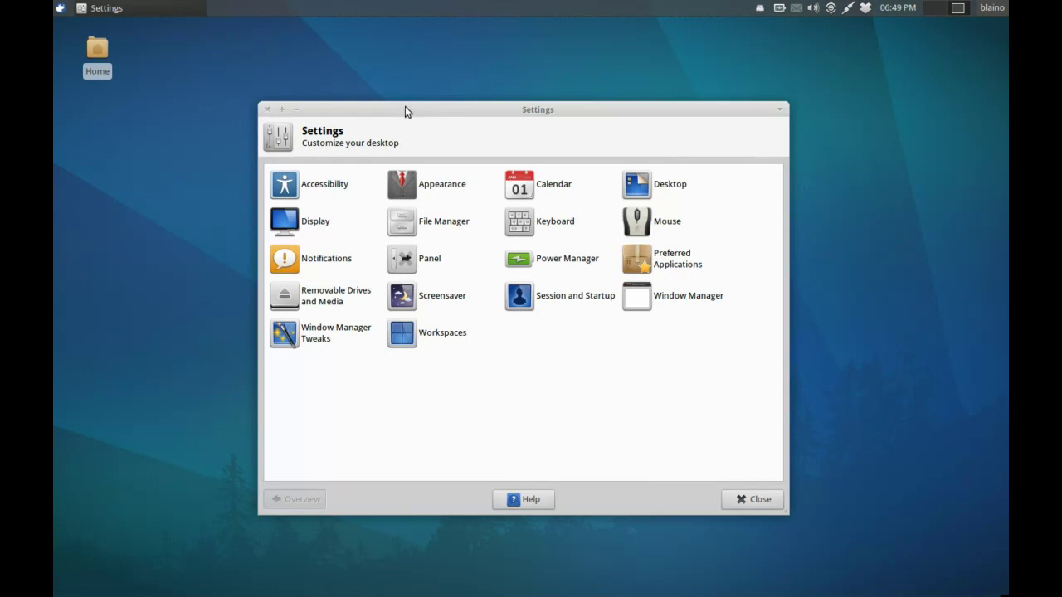
drag(405, 110, 466, 94)
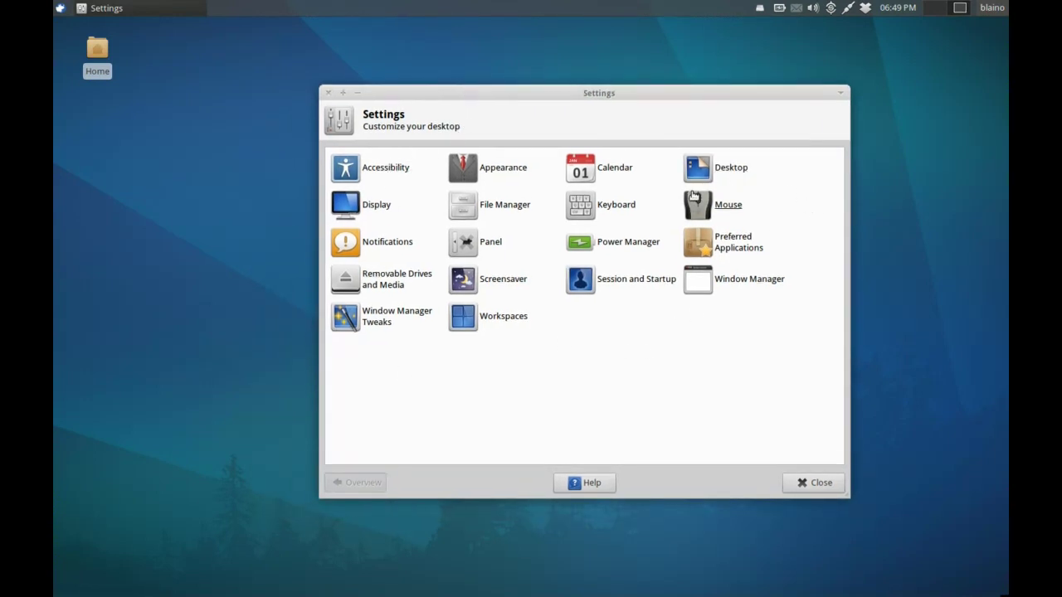
Open the Desktop background settings, closing the duplicate window opened from the desktop menu
click(709, 168)
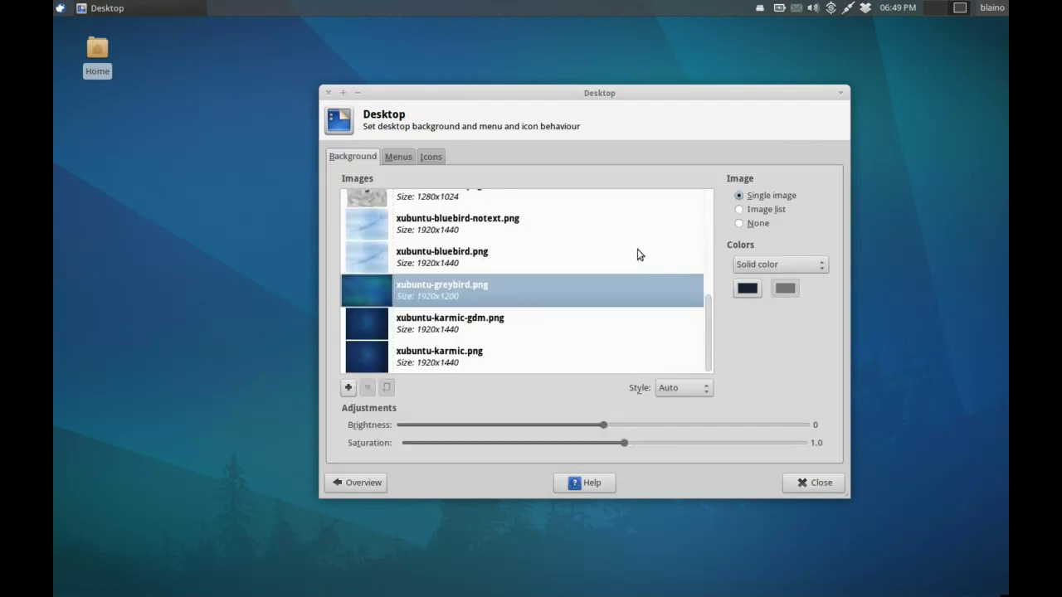
right_click(248, 152)
click(290, 286)
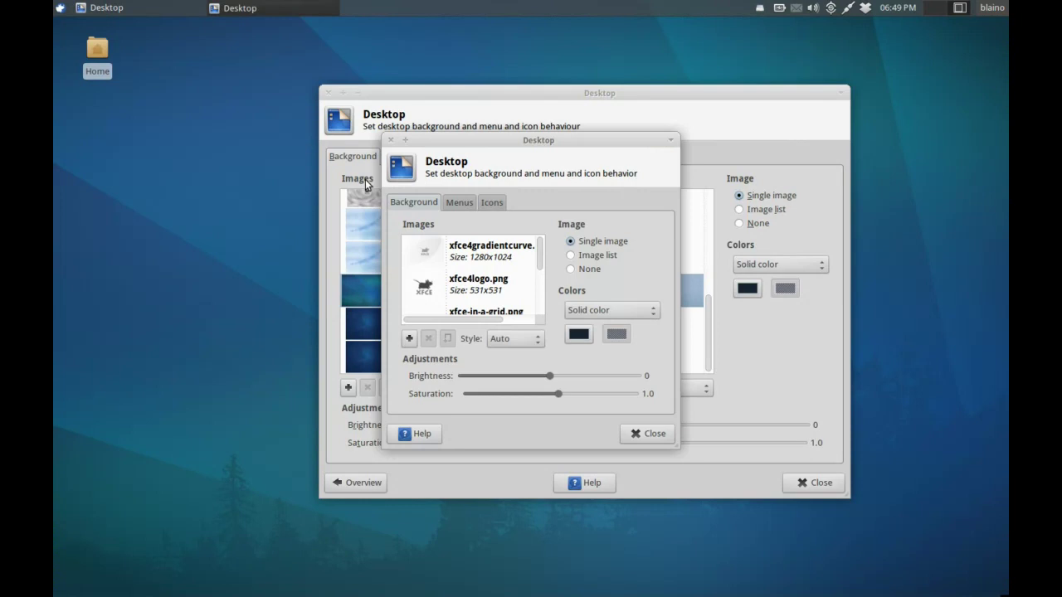
click(391, 139)
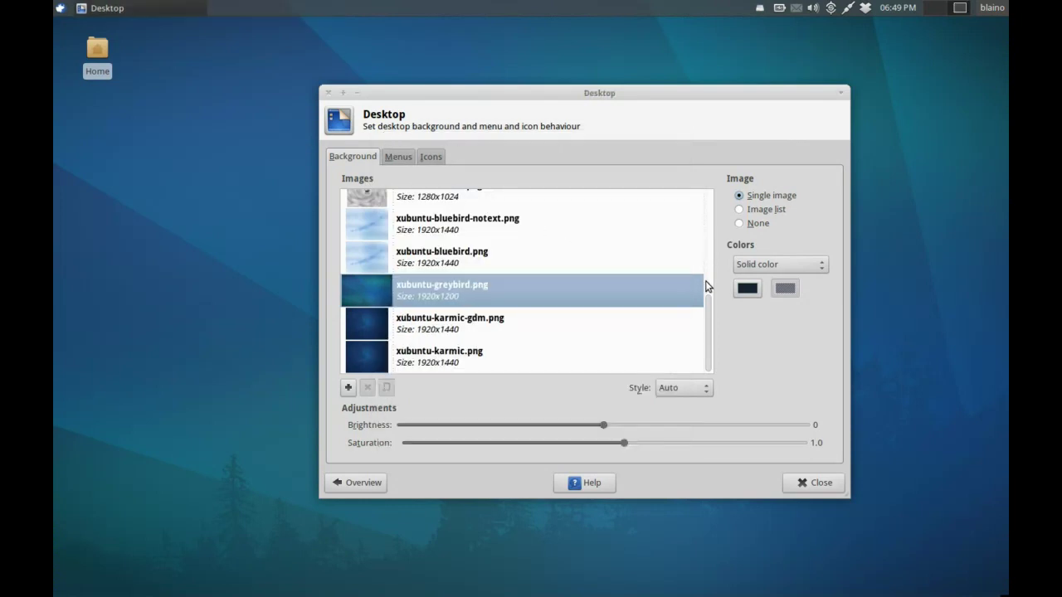
drag(708, 304, 702, 334)
Add 87122.jpg.png to the Images list with the + button to set it as wallpaper
click(348, 388)
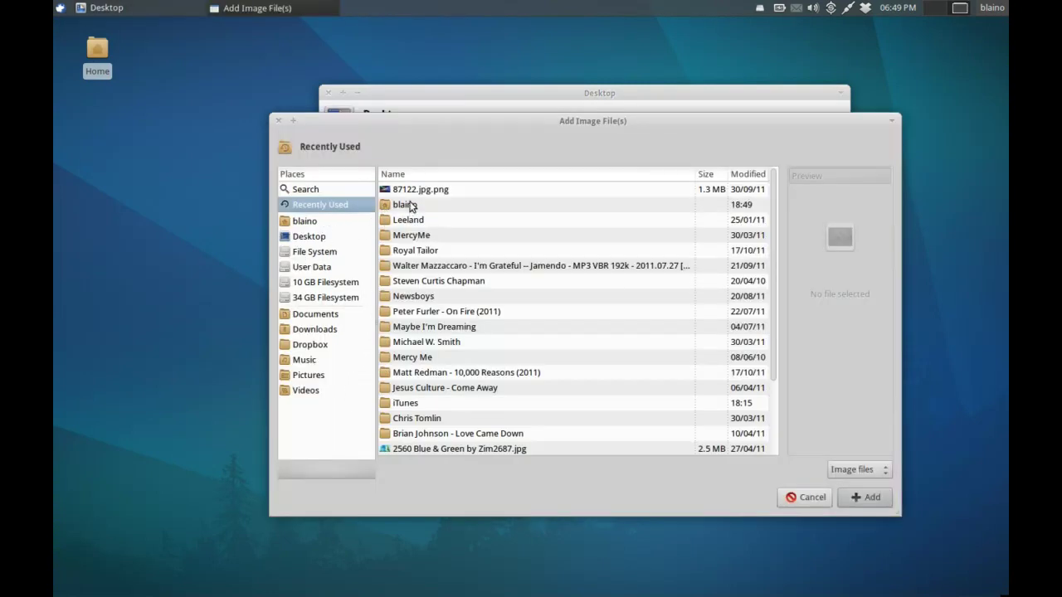
click(636, 191)
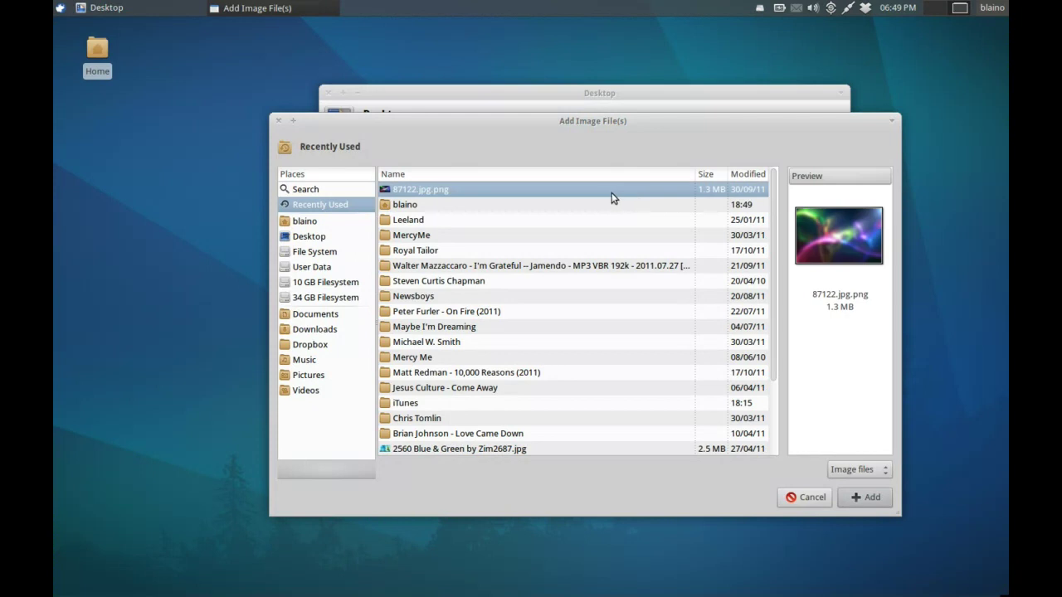
click(862, 496)
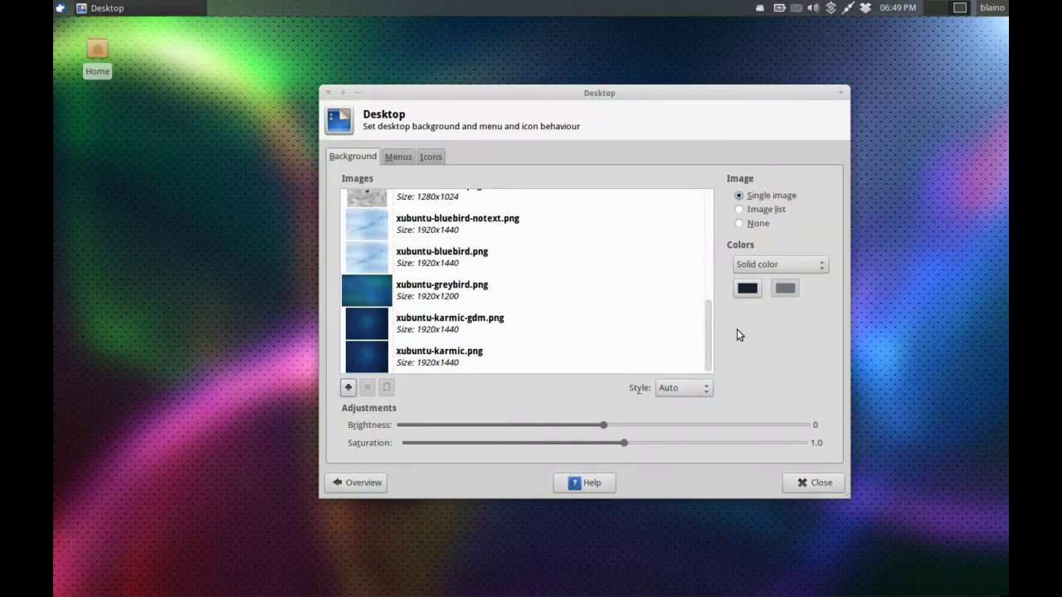
Review the Menus and Icons tabs in Desktop settings, then go back to Background and the Overview
drag(709, 339, 687, 193)
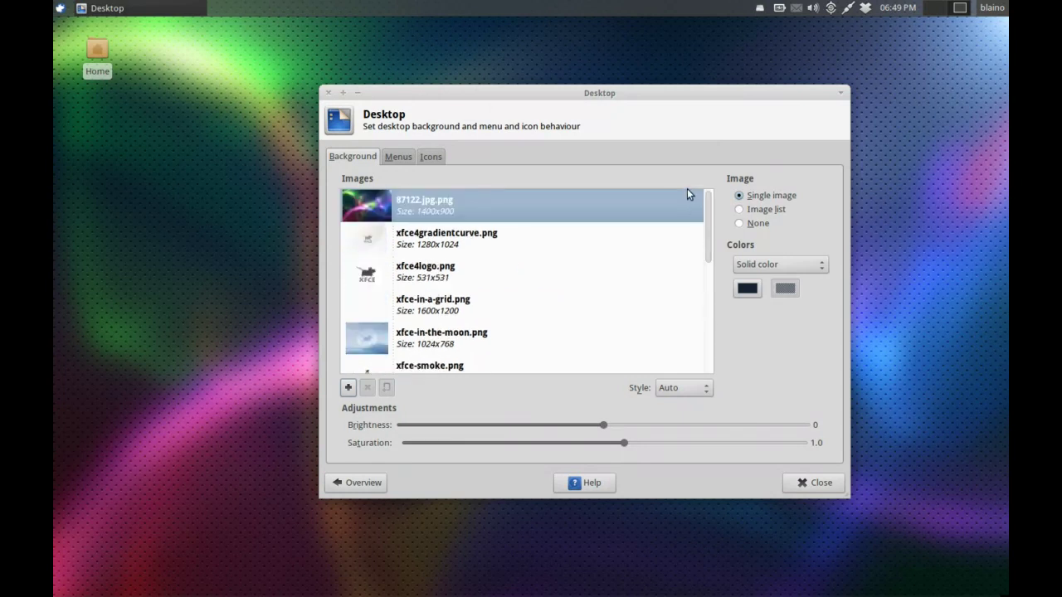
click(399, 159)
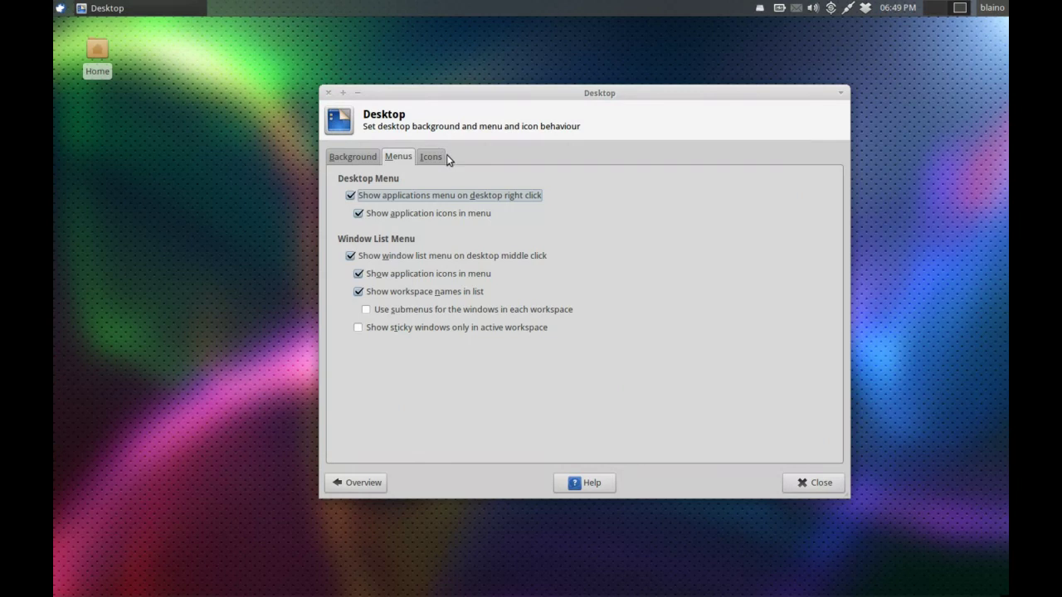
click(363, 162)
click(386, 159)
click(431, 156)
click(391, 157)
click(370, 164)
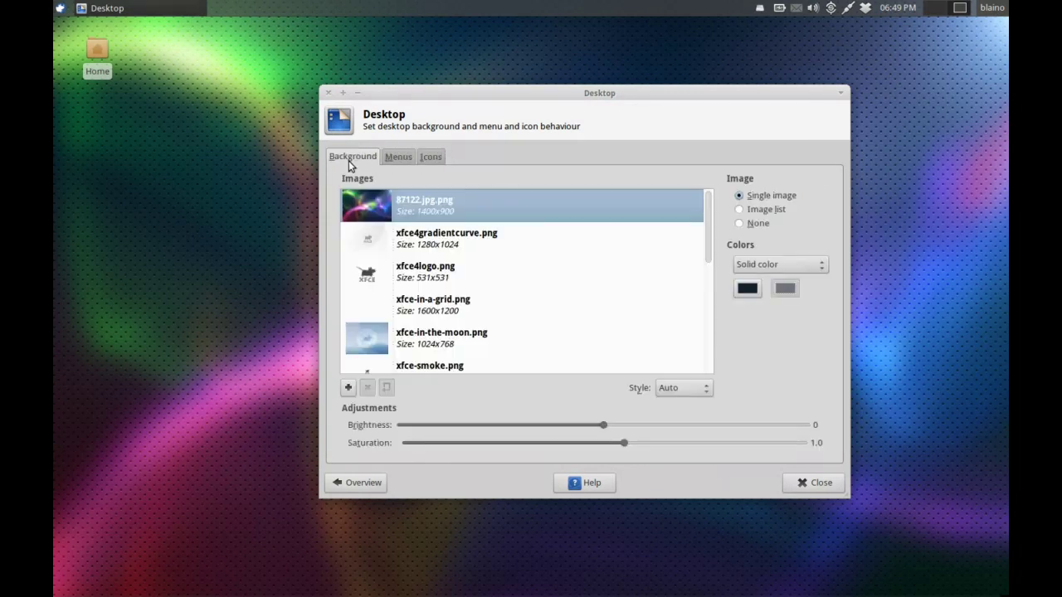
click(349, 482)
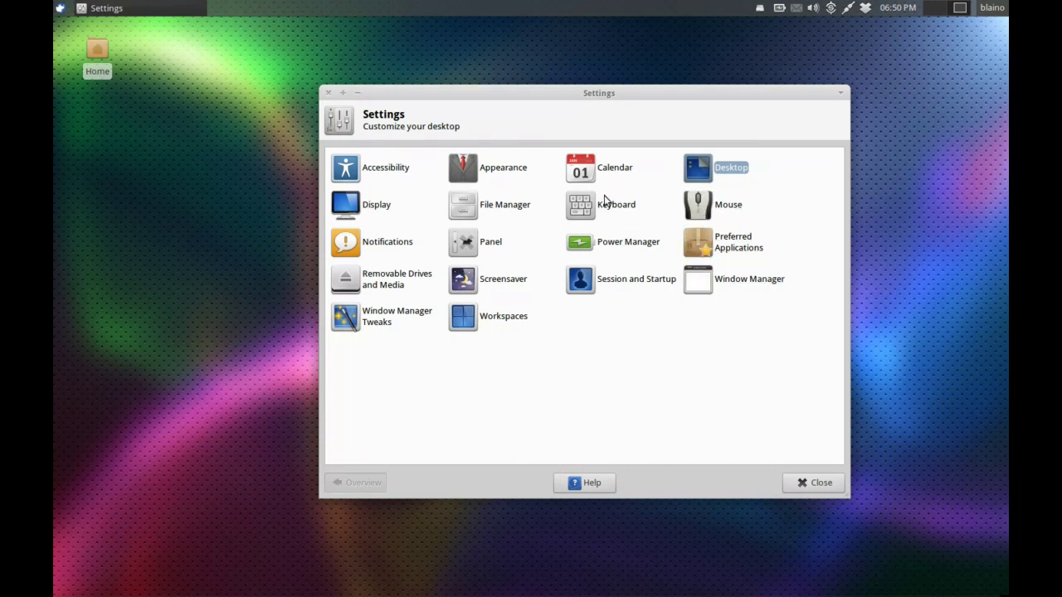
click(718, 211)
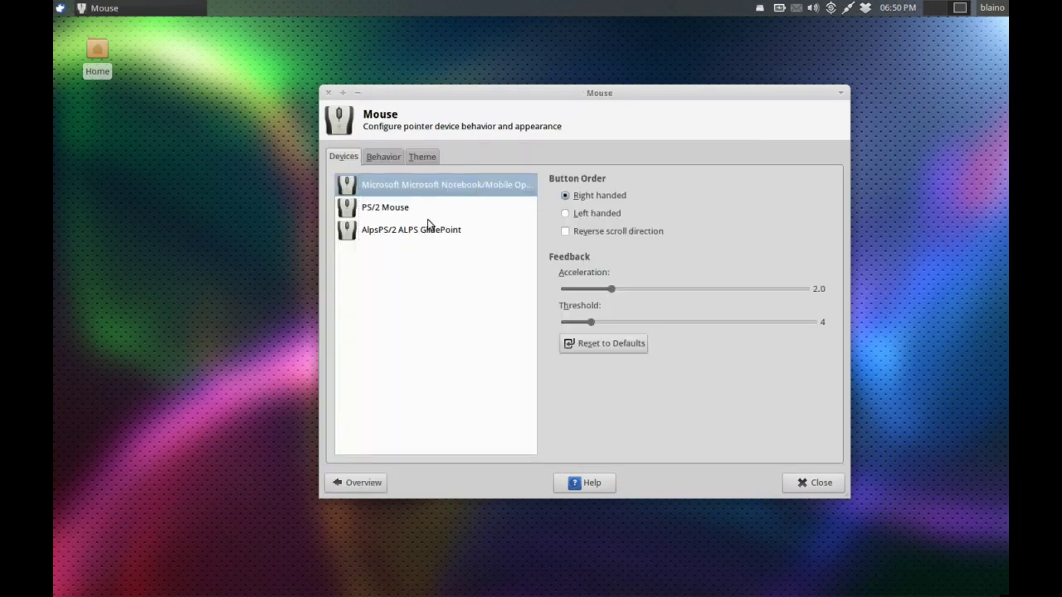
click(363, 486)
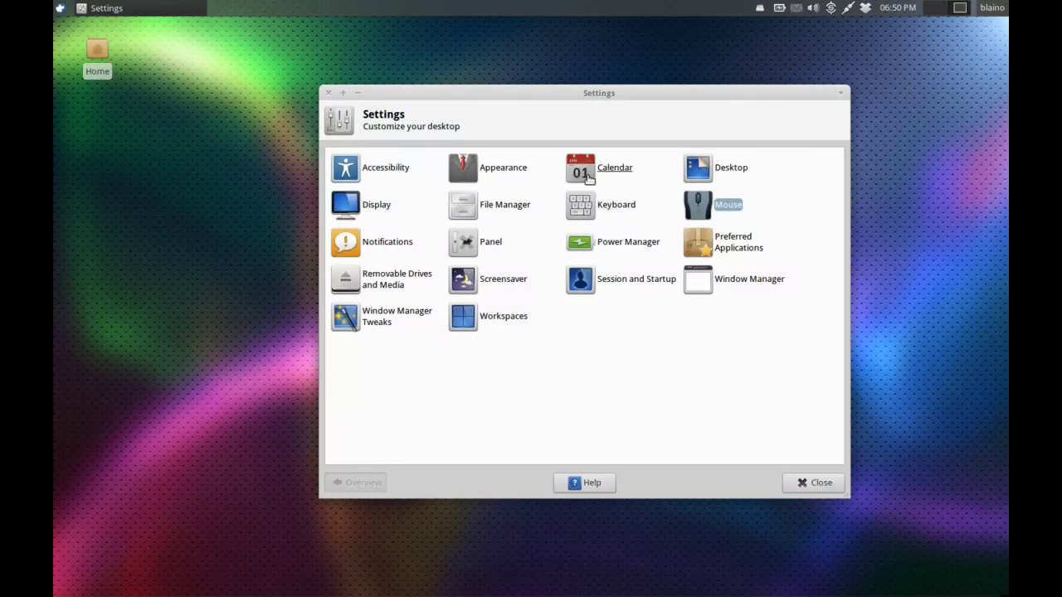
click(390, 316)
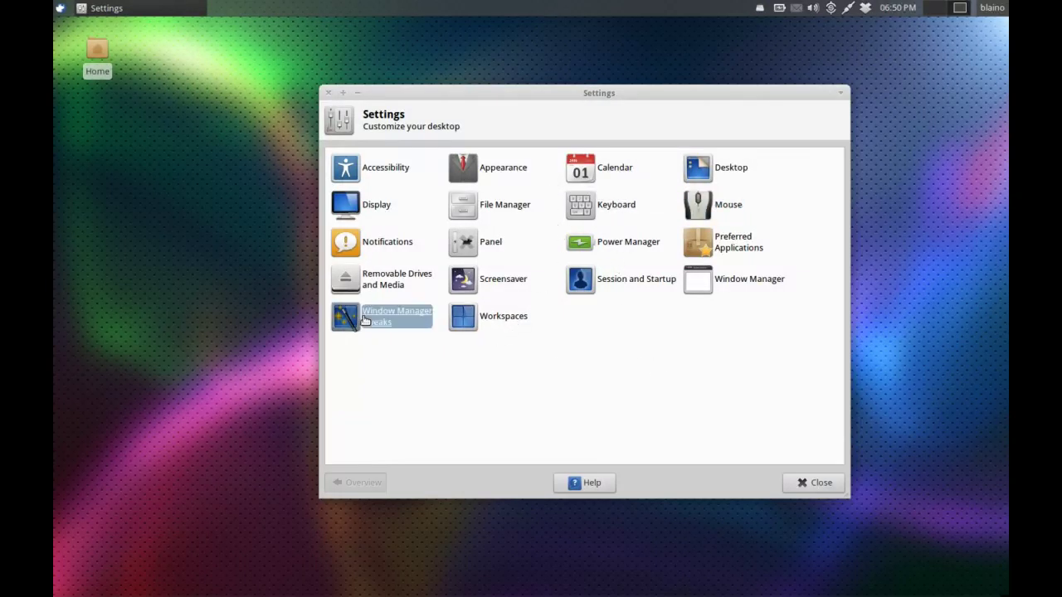
click(571, 158)
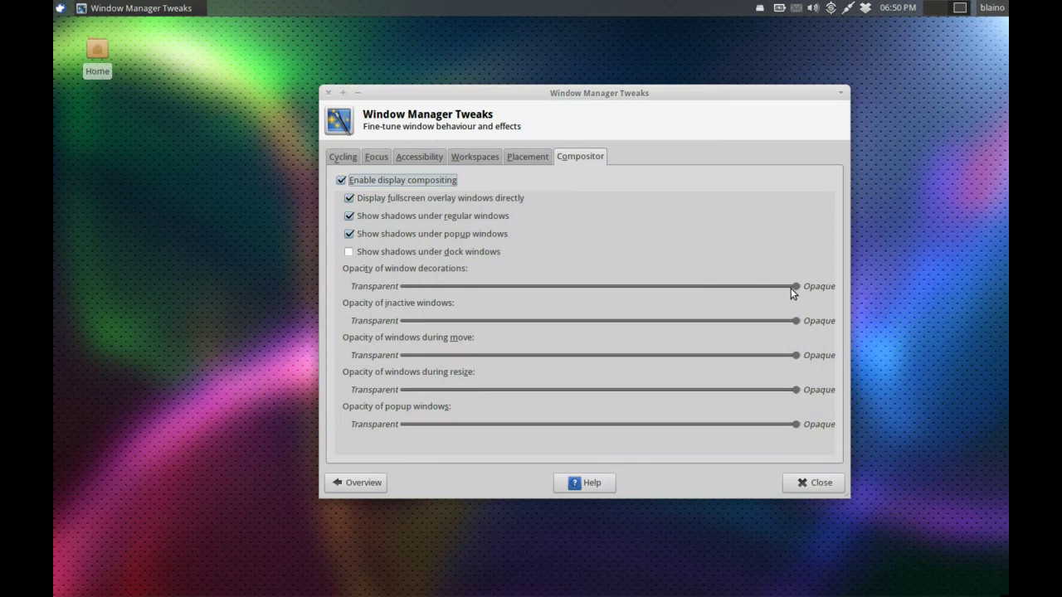
click(522, 157)
click(477, 160)
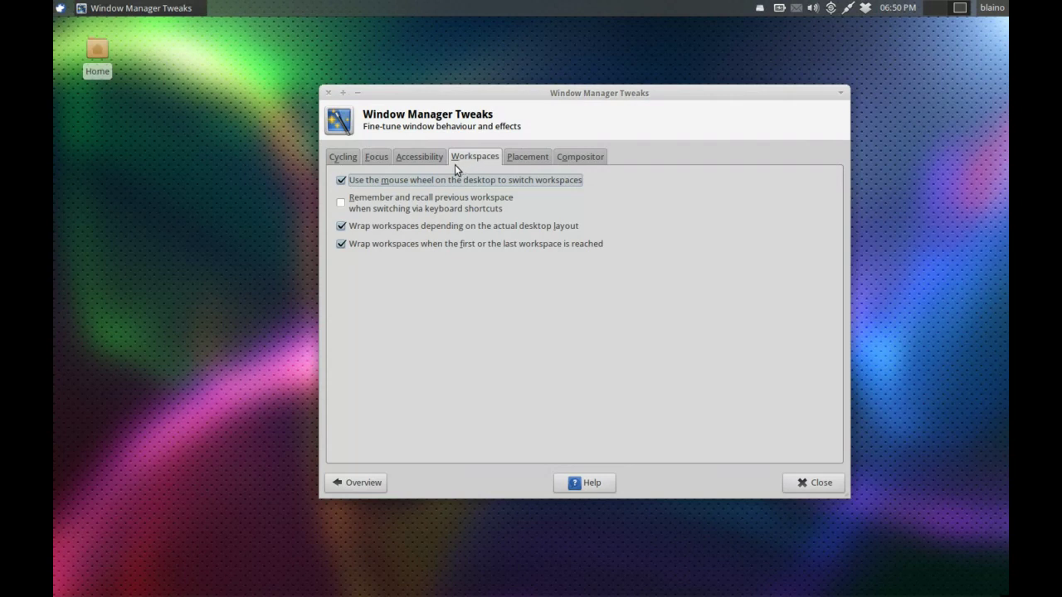
click(437, 160)
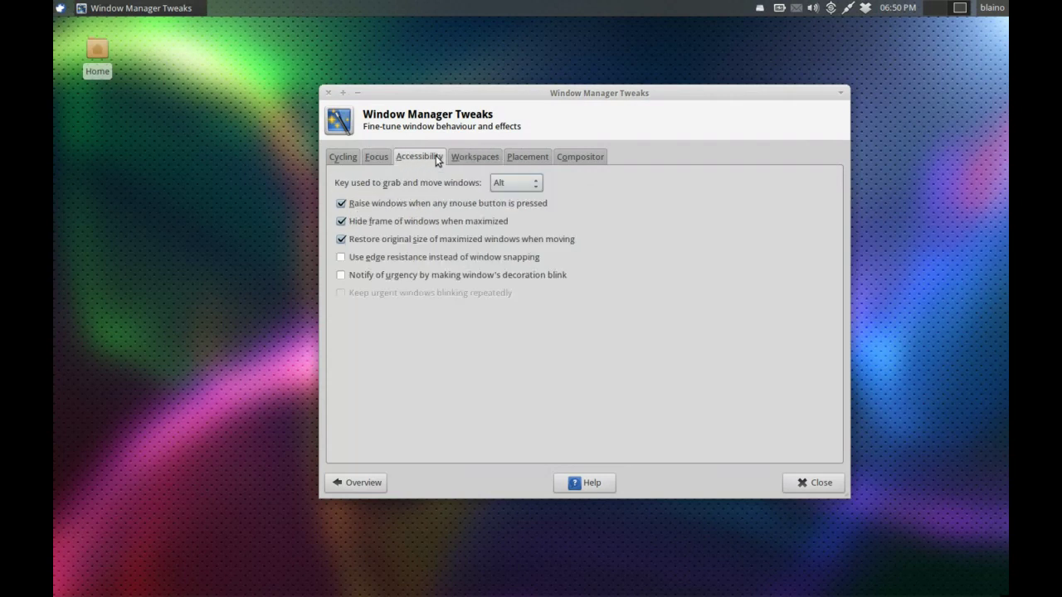
click(377, 160)
click(346, 158)
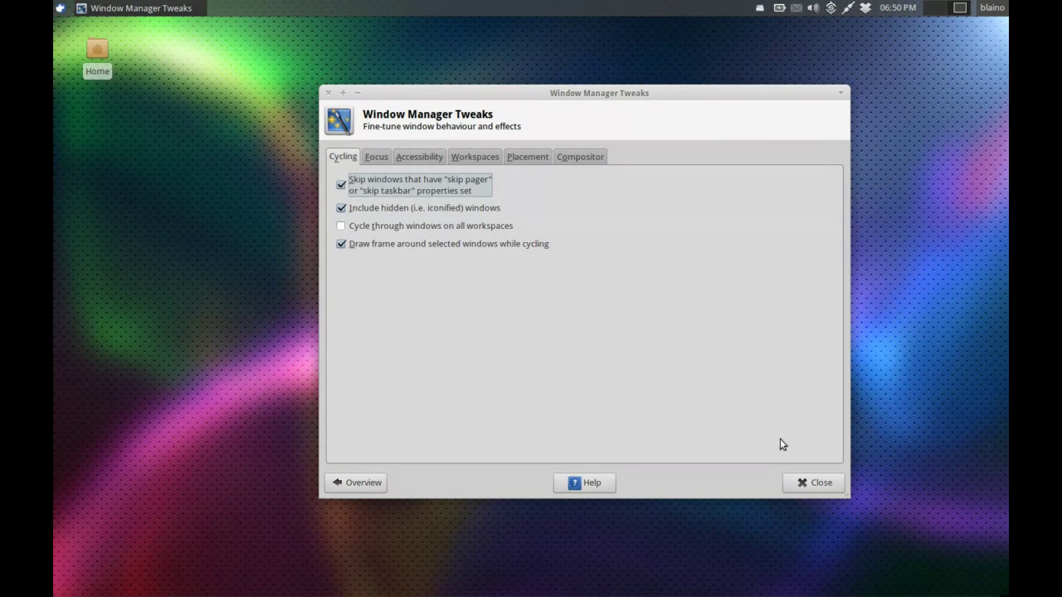
click(360, 483)
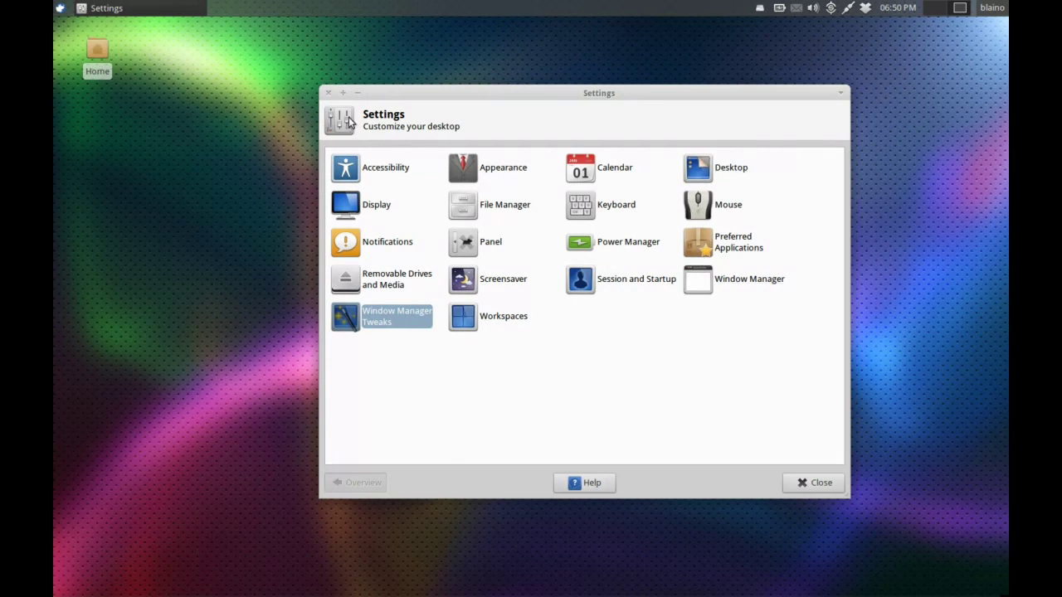
Close the Settings window and briefly check the desktop and Applications menus
click(329, 92)
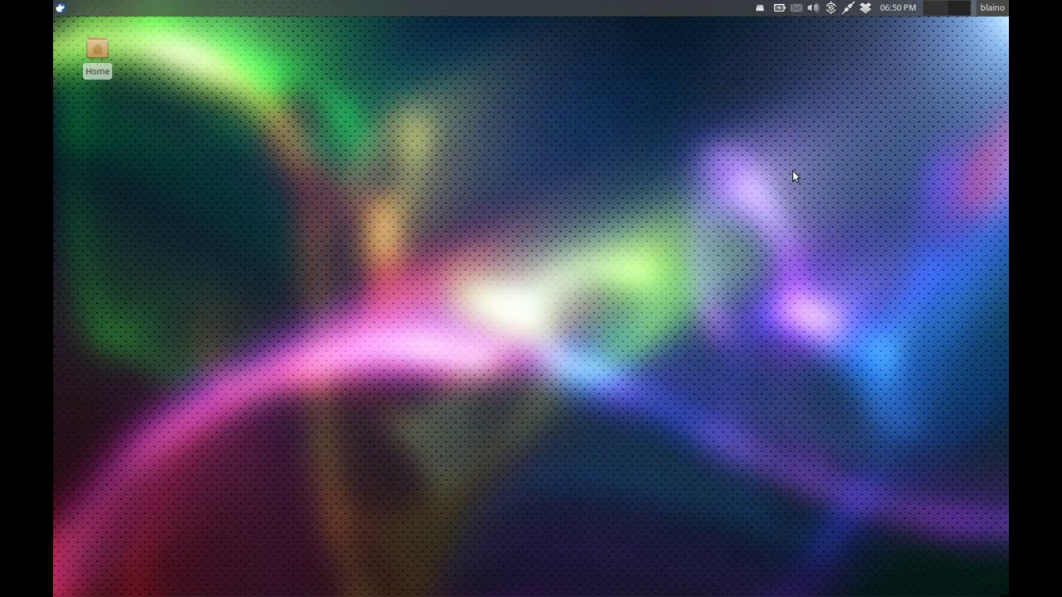
right_click(601, 137)
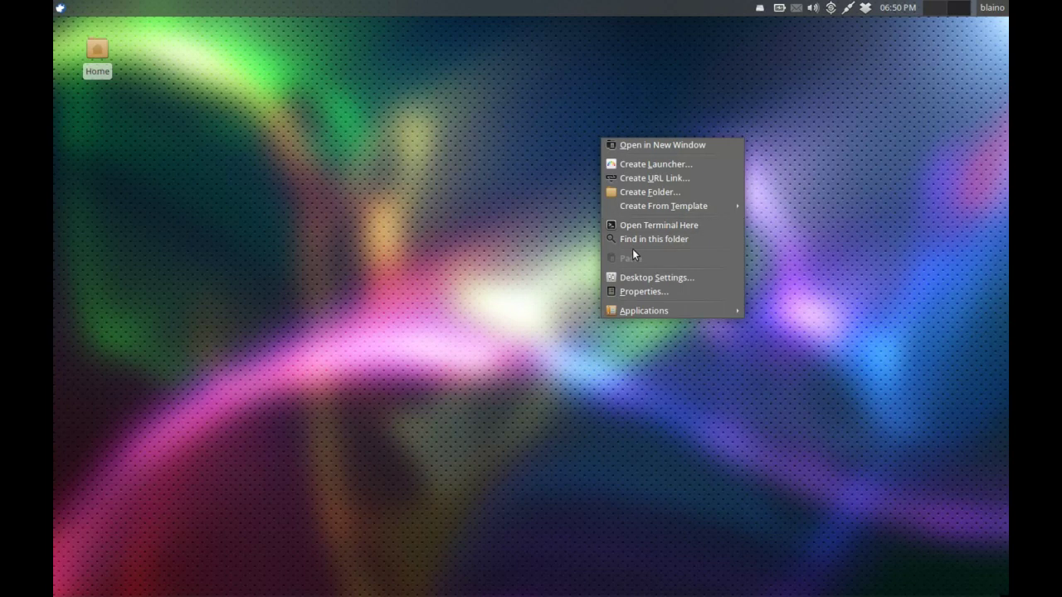
click(528, 214)
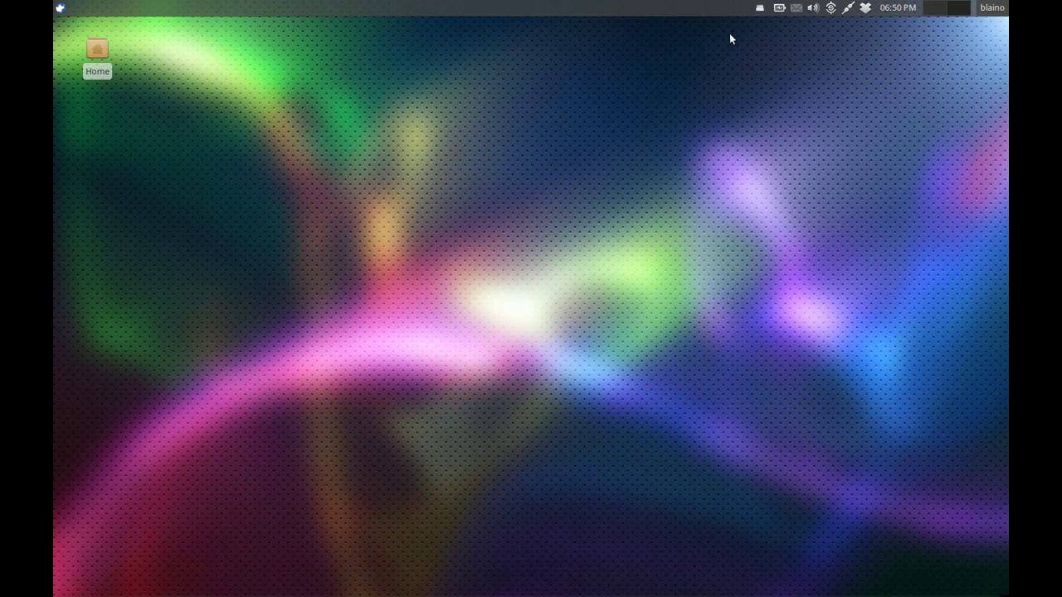
click(57, 9)
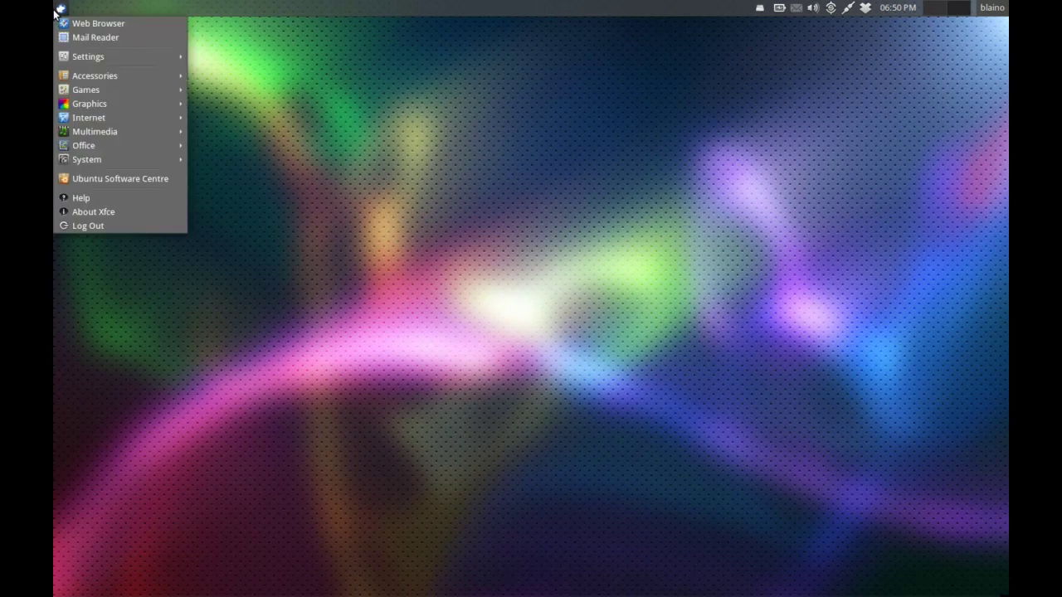
click(336, 144)
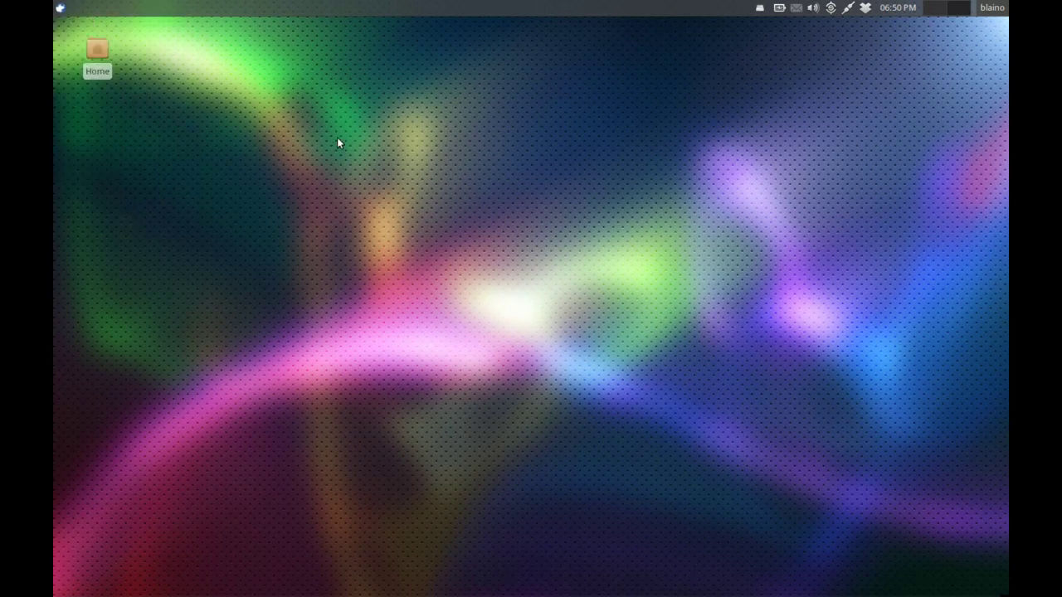
Toggle the Synapse search launcher twice with Ctrl+Space, closing it with Escape each time
key(ctrl+space)
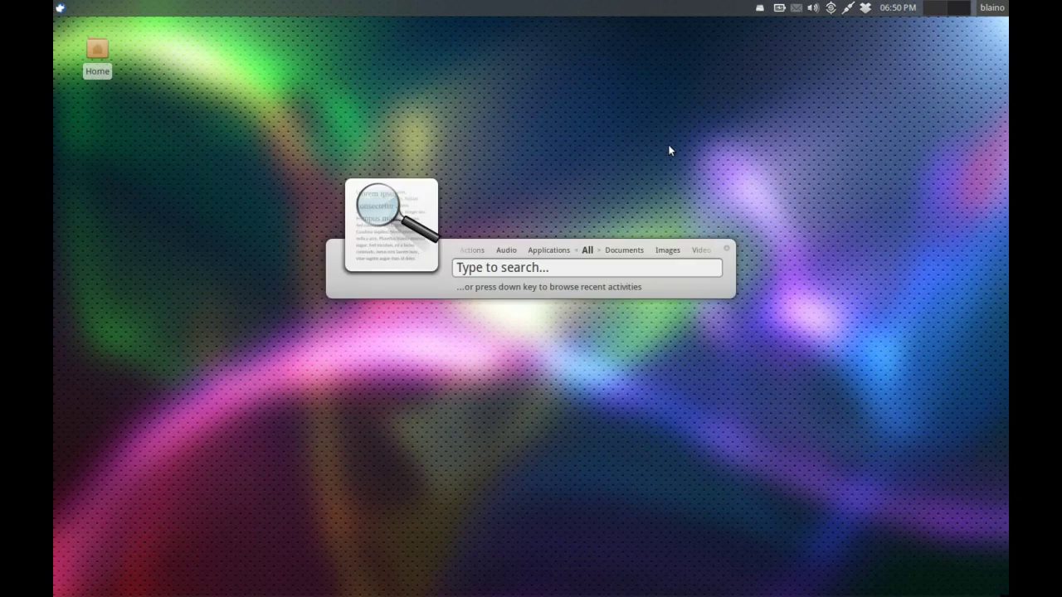
key(Escape)
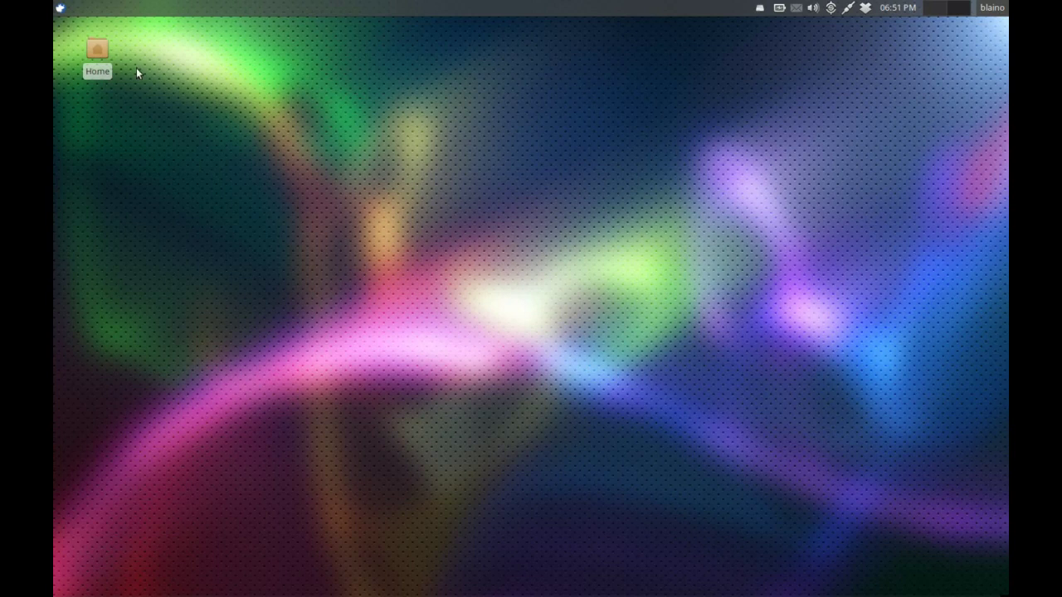
key(ctrl+space)
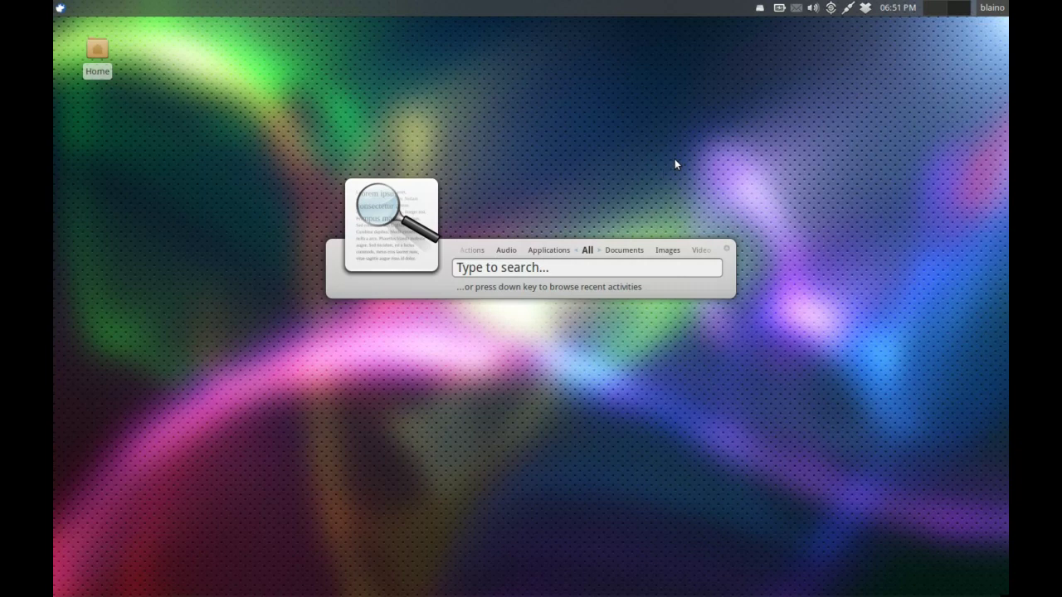
key(Escape)
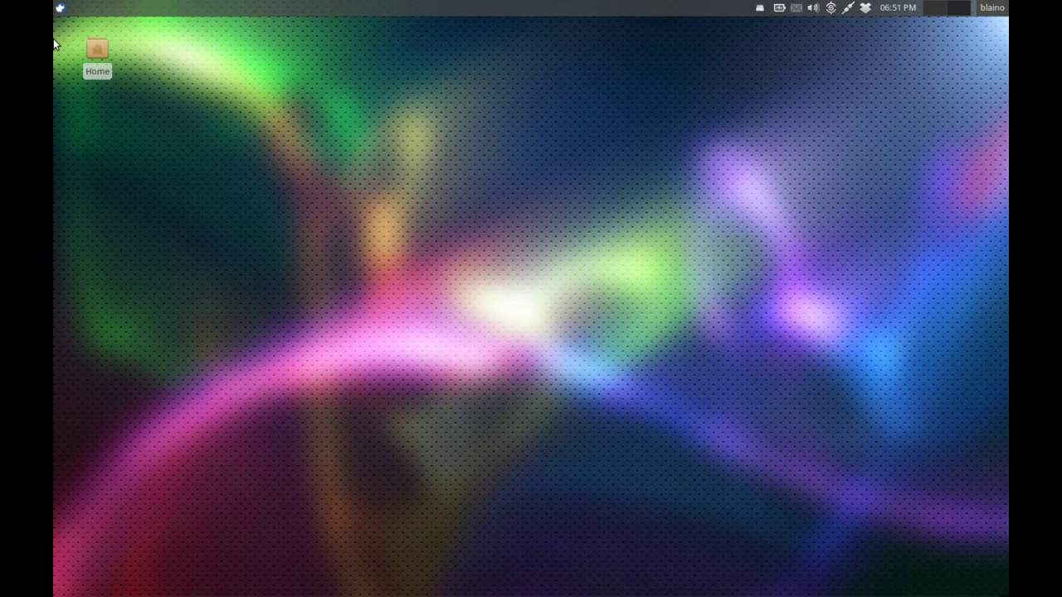
Launch Synaptic Package Manager from Applications > System and authenticate with the administrator password
click(60, 7)
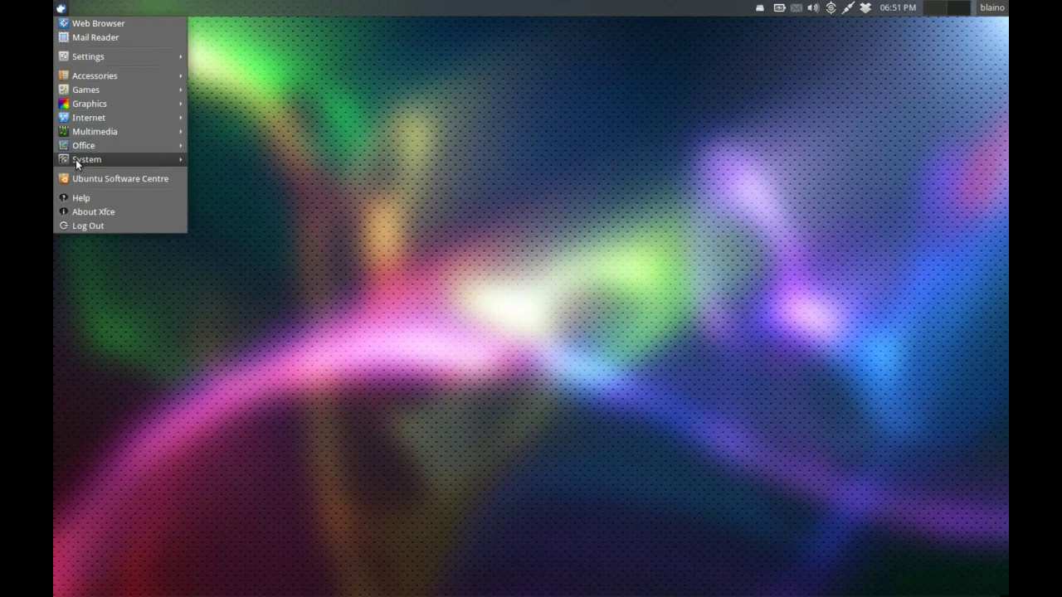
mouse_move(75, 164)
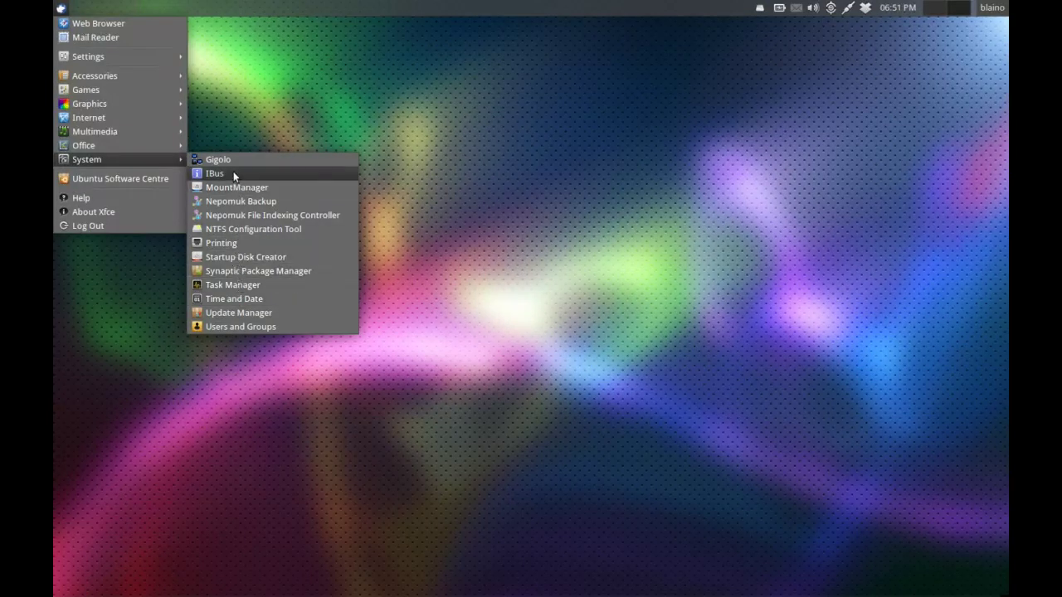
click(245, 274)
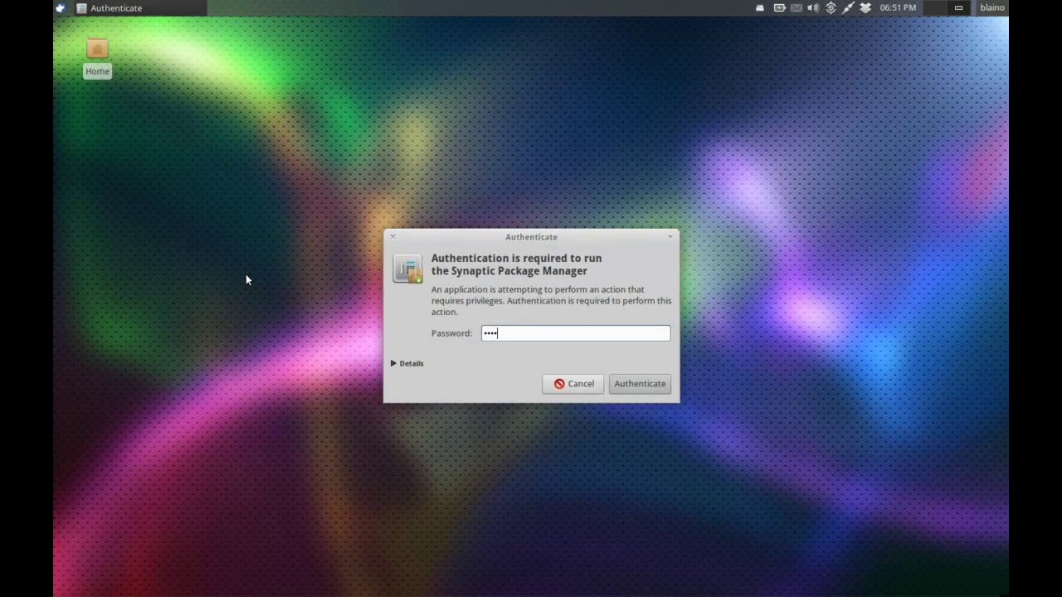
key(Return)
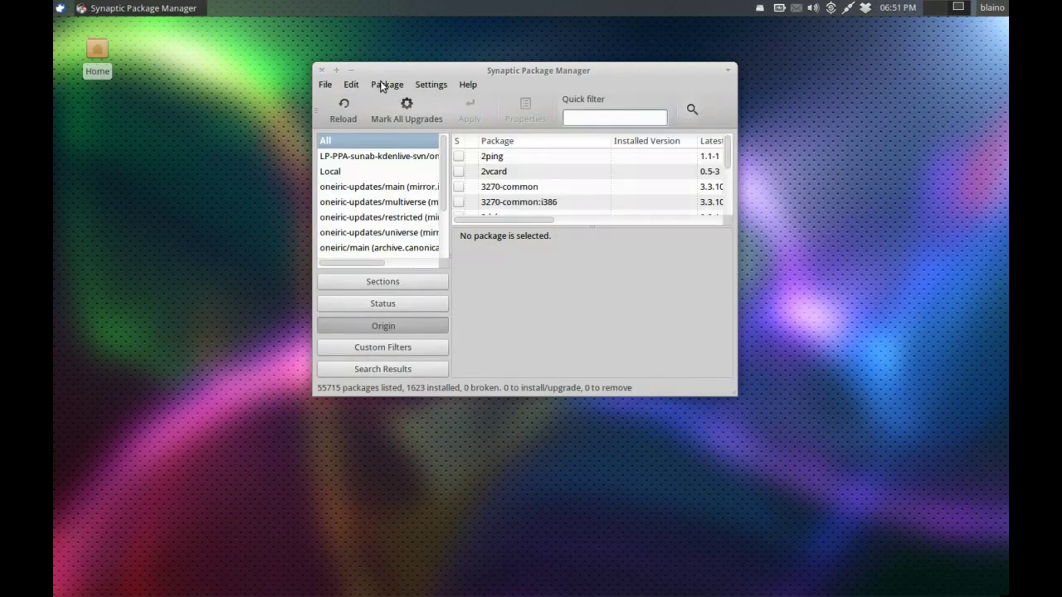
Nudge the Synaptic window lower, check the dock's home folder list, then close Synaptic
drag(383, 71, 377, 83)
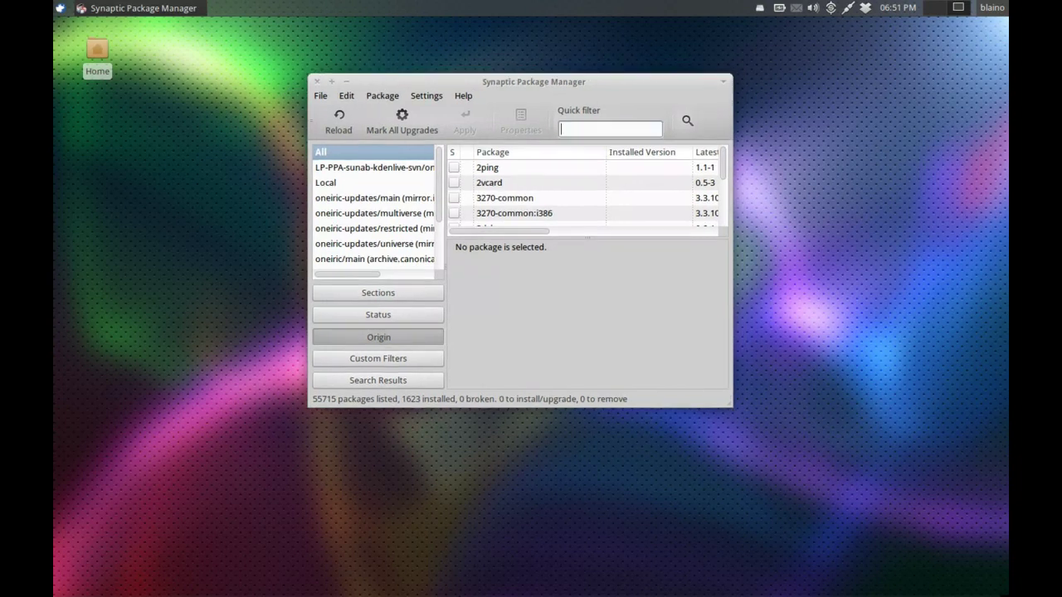
mouse_move(464, 594)
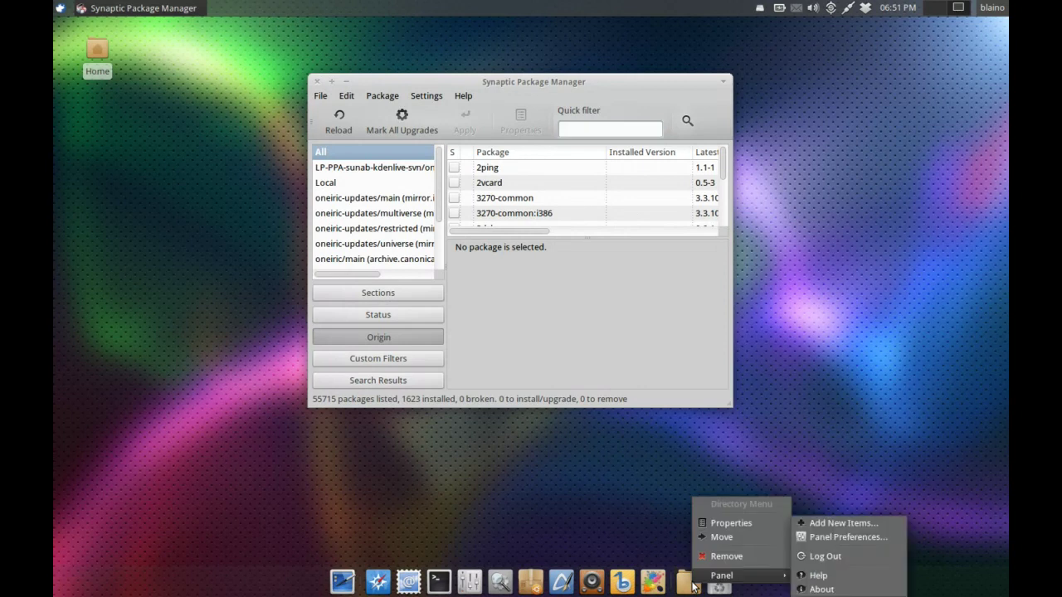
click(674, 491)
click(687, 583)
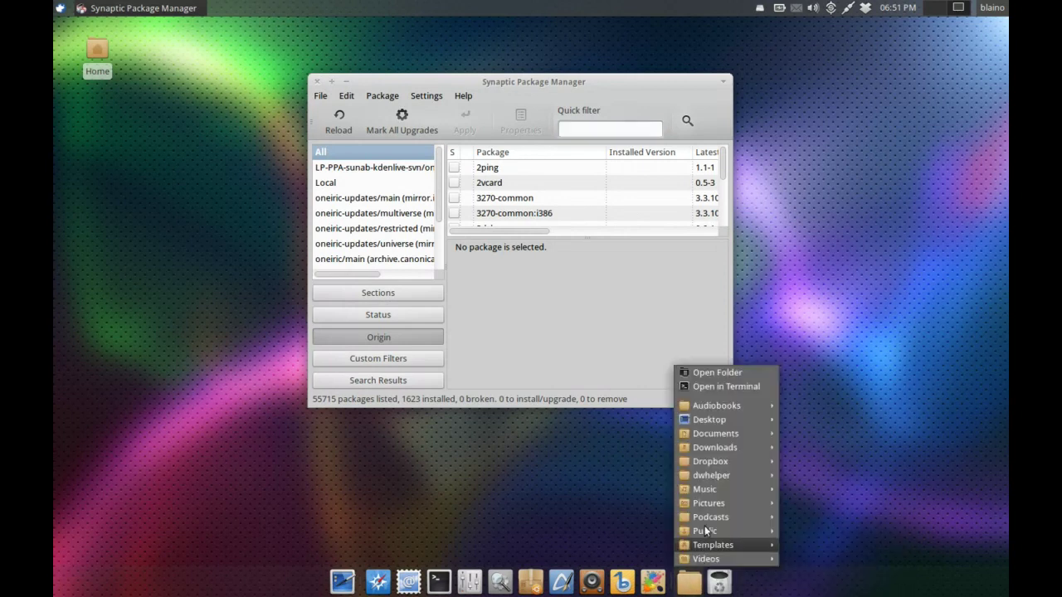
click(656, 531)
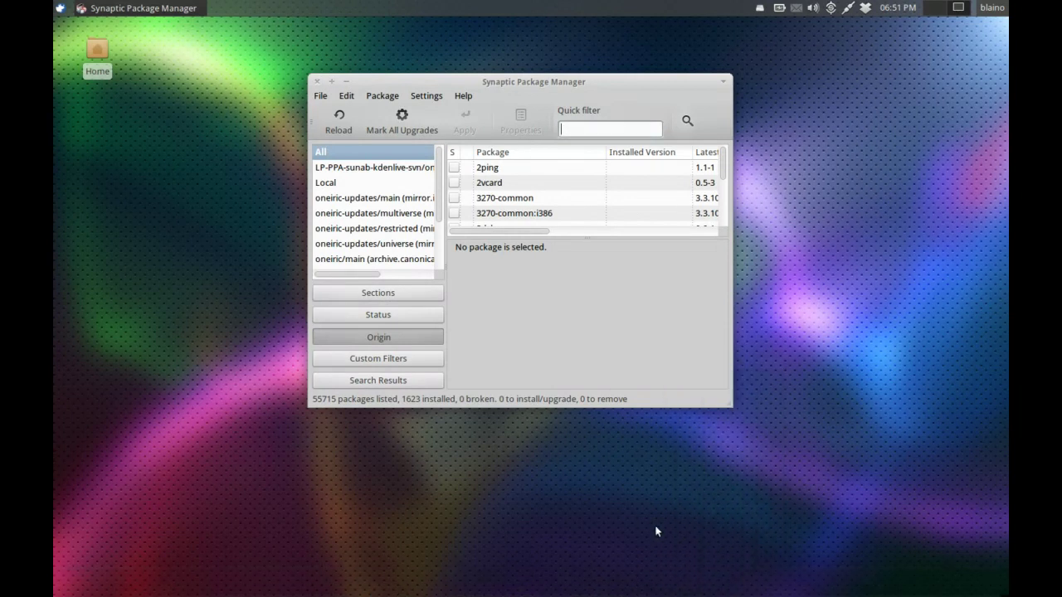
click(317, 82)
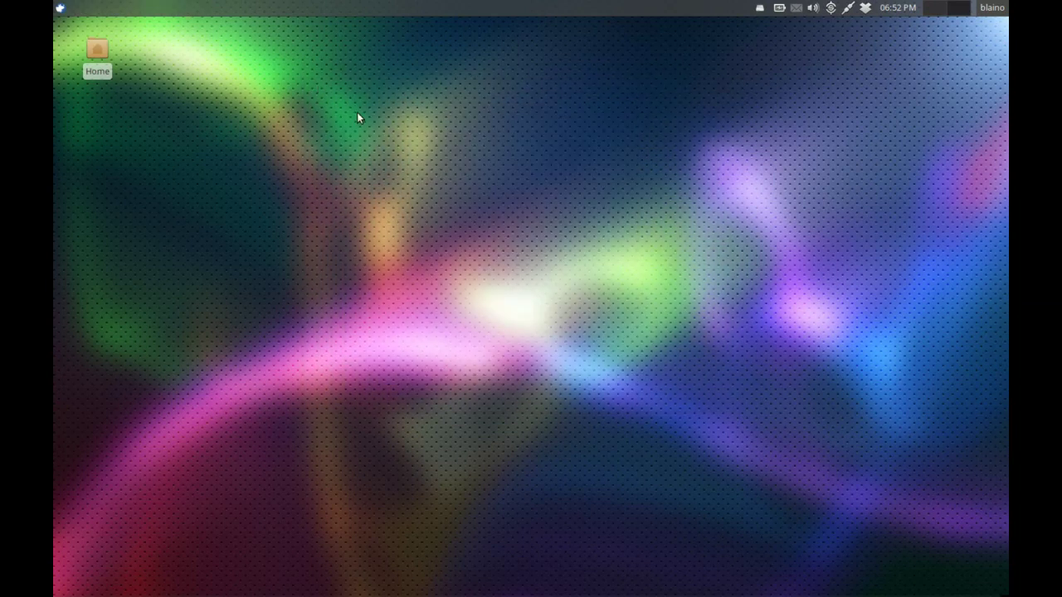